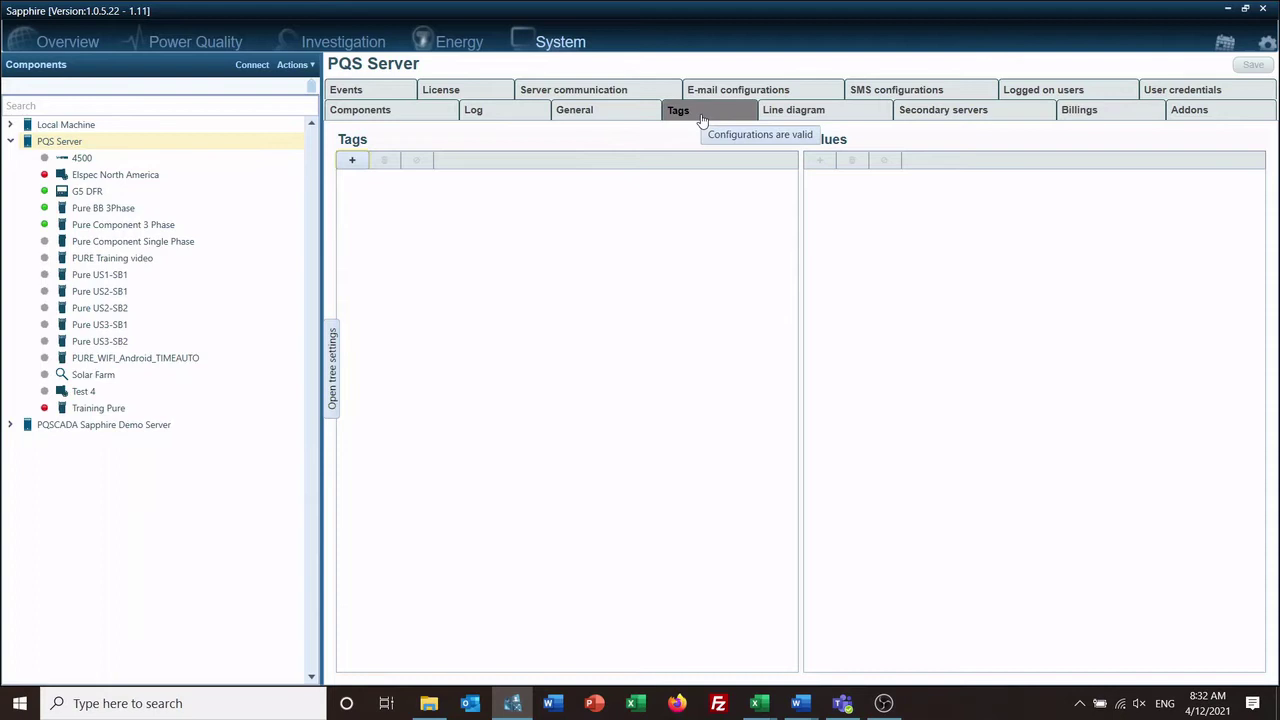
Start a new server tag named Renewable with a renewable generation description
click(351, 161)
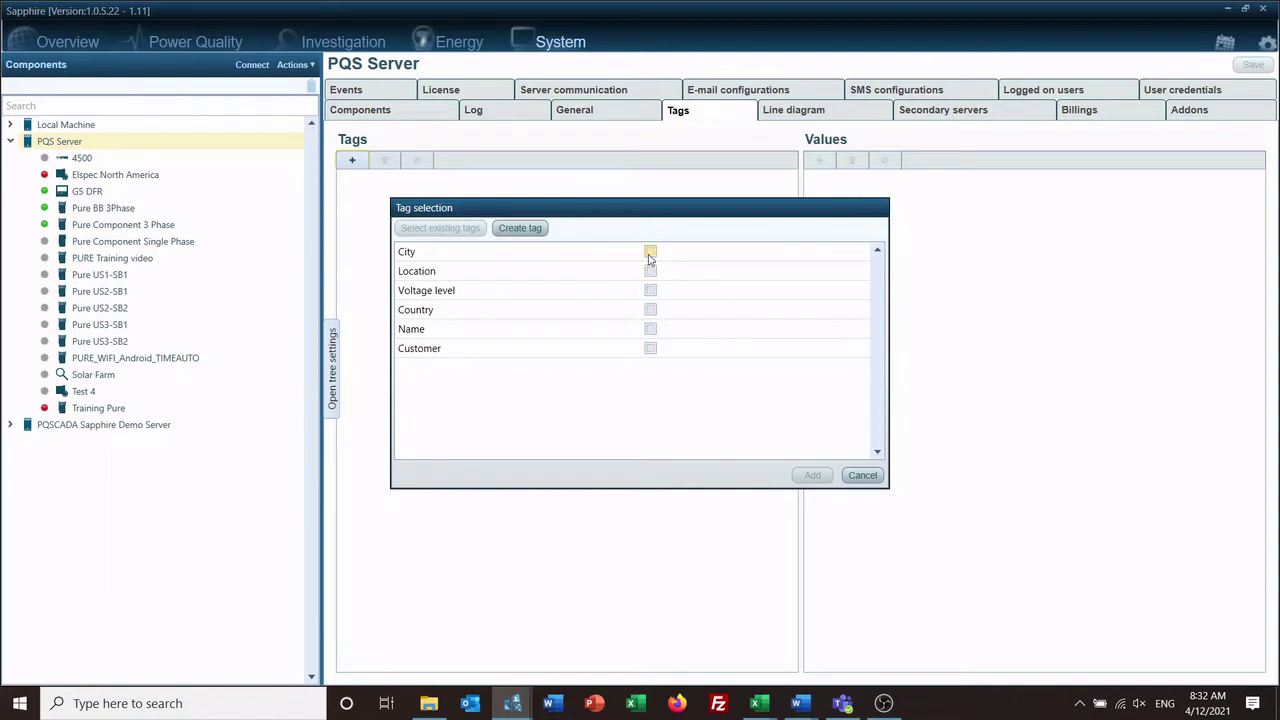
click(520, 228)
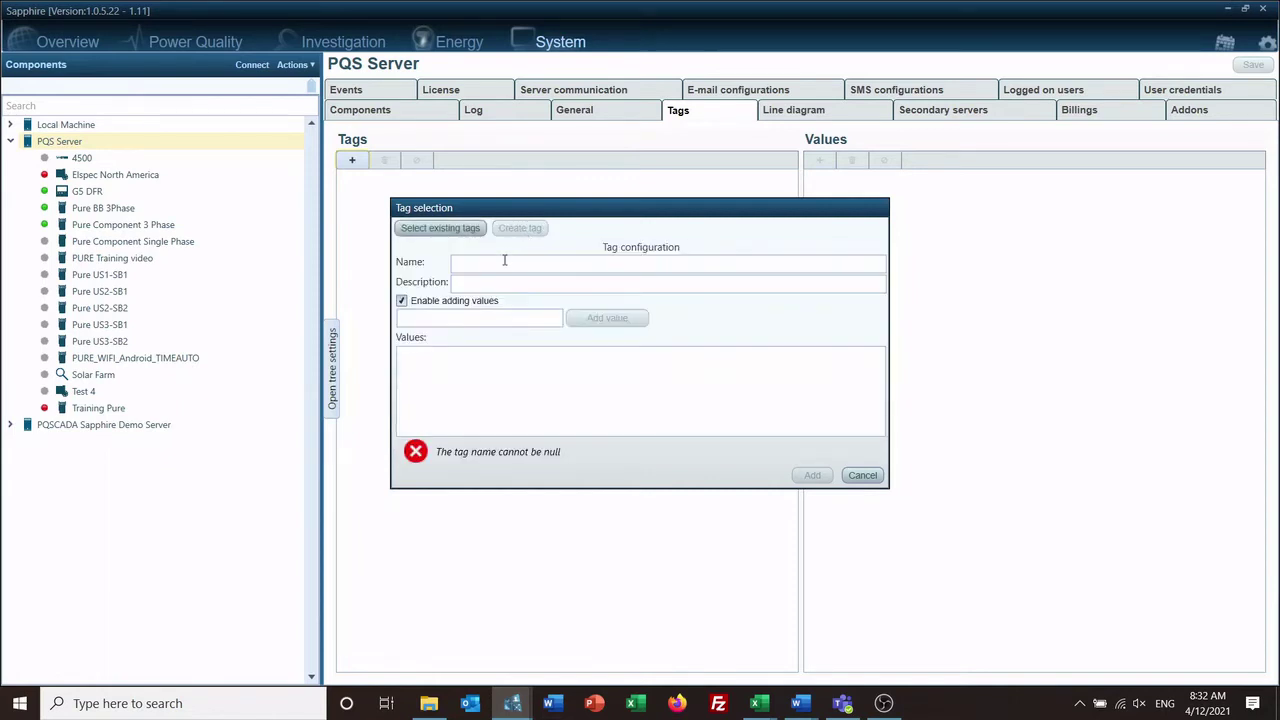
click(500, 263)
text(Ren)
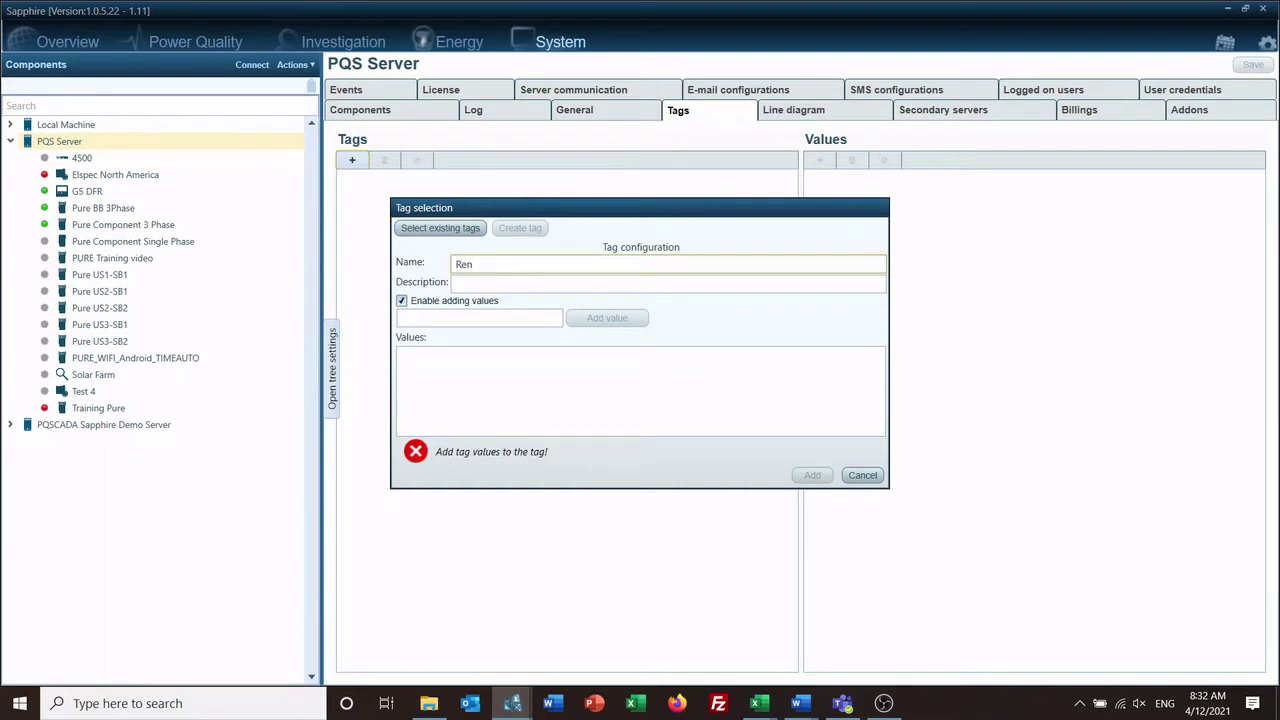
text(awble)
click(499, 283)
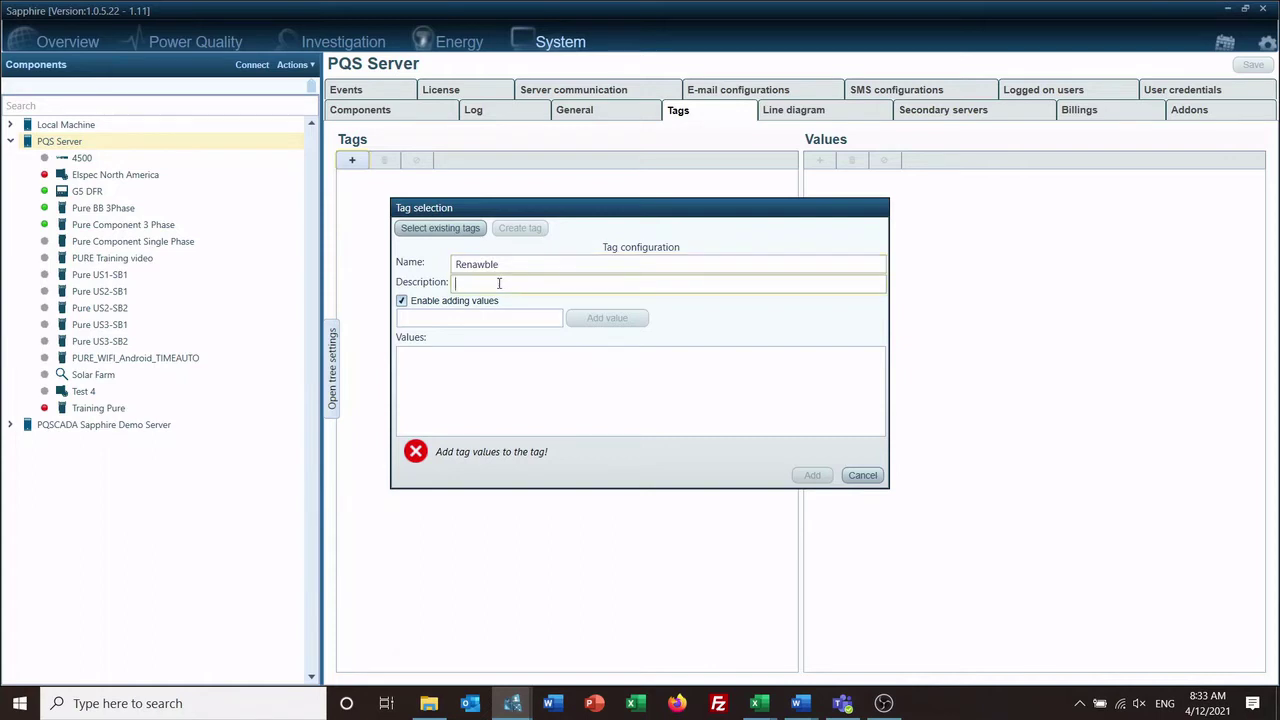
text(Renewable generatio)
key(shift+Tab)
key(ctrl+a)
text(R)
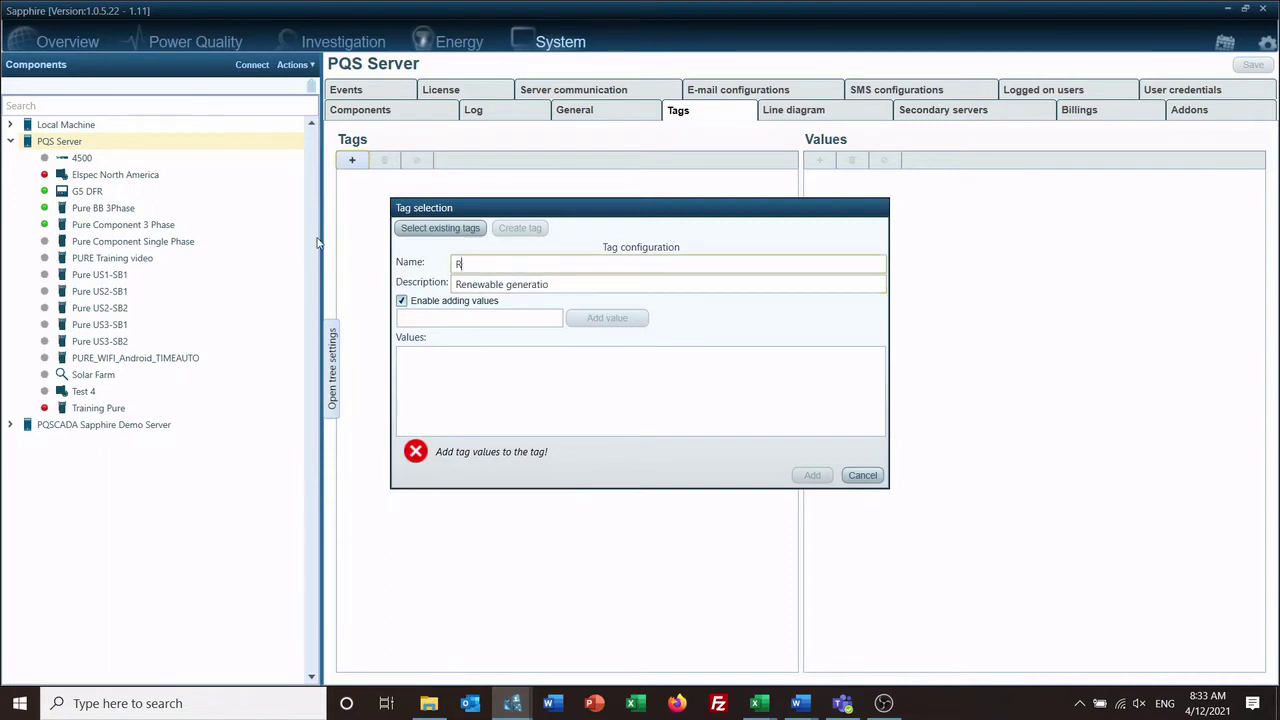
text(enewablew)
key(BackSpace)
Give the tag the values Solar and Wind, create it, and expand its values
click(420, 319)
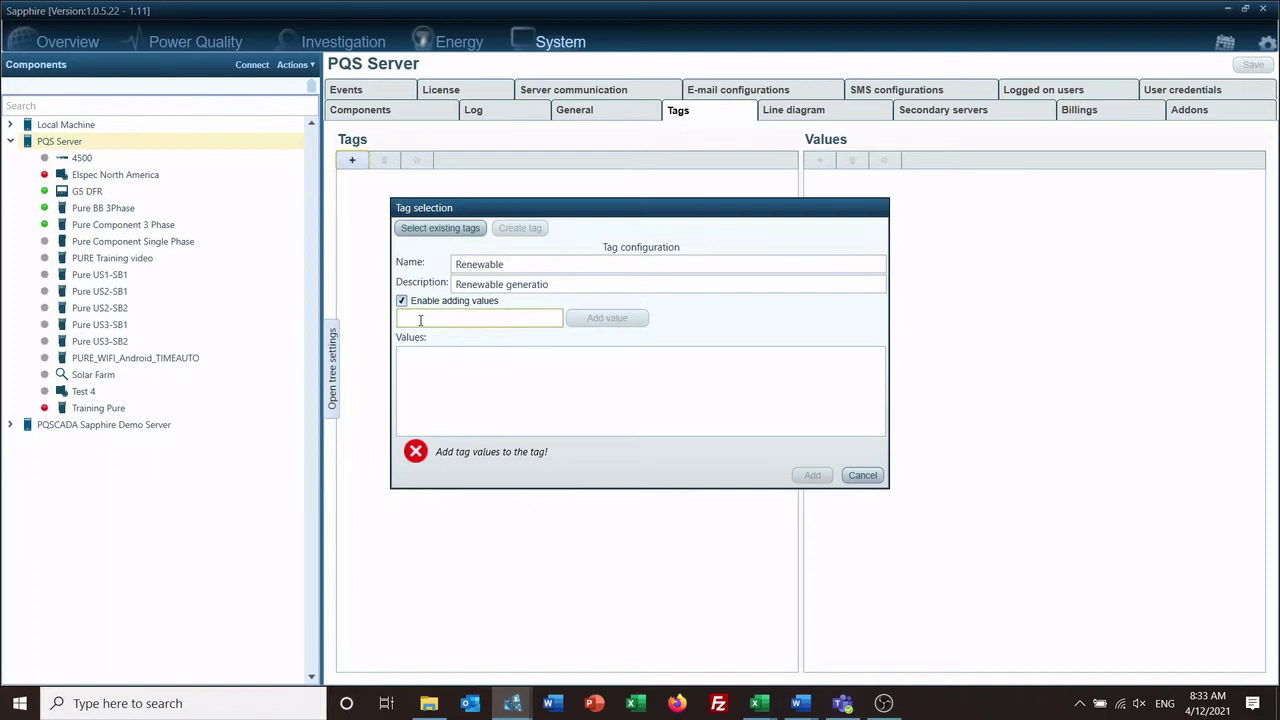
text(Solar)
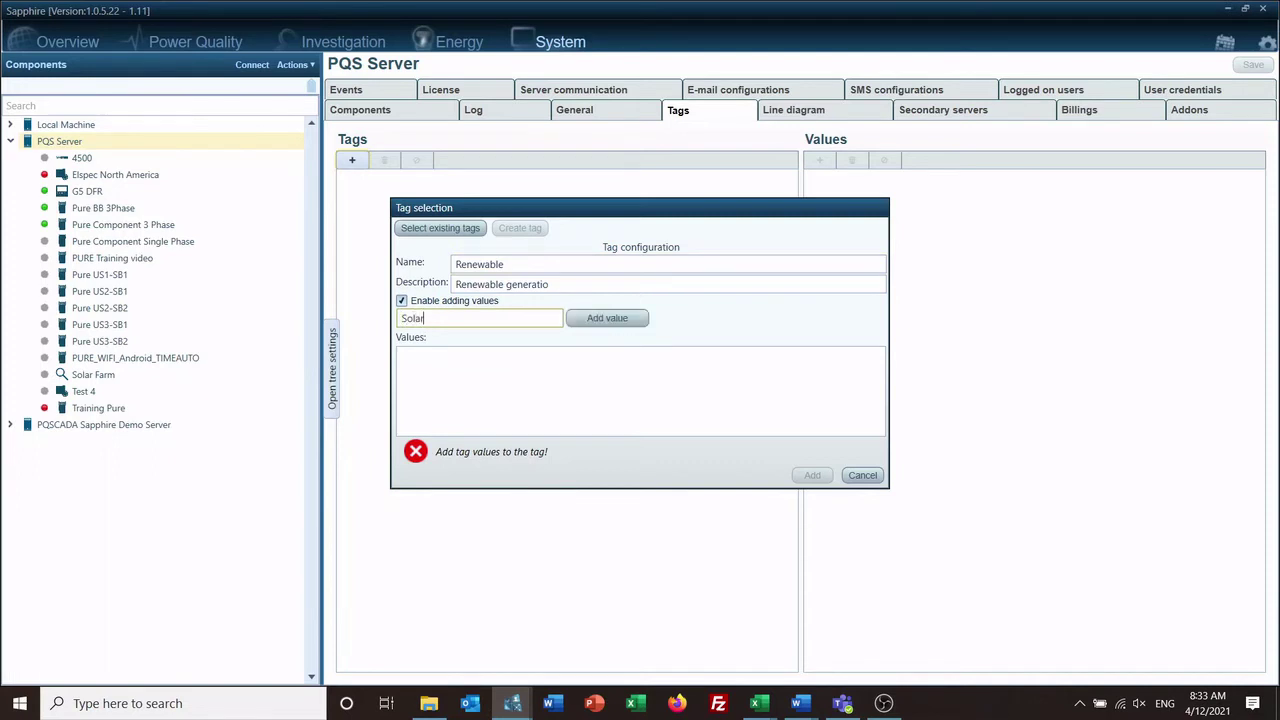
click(606, 317)
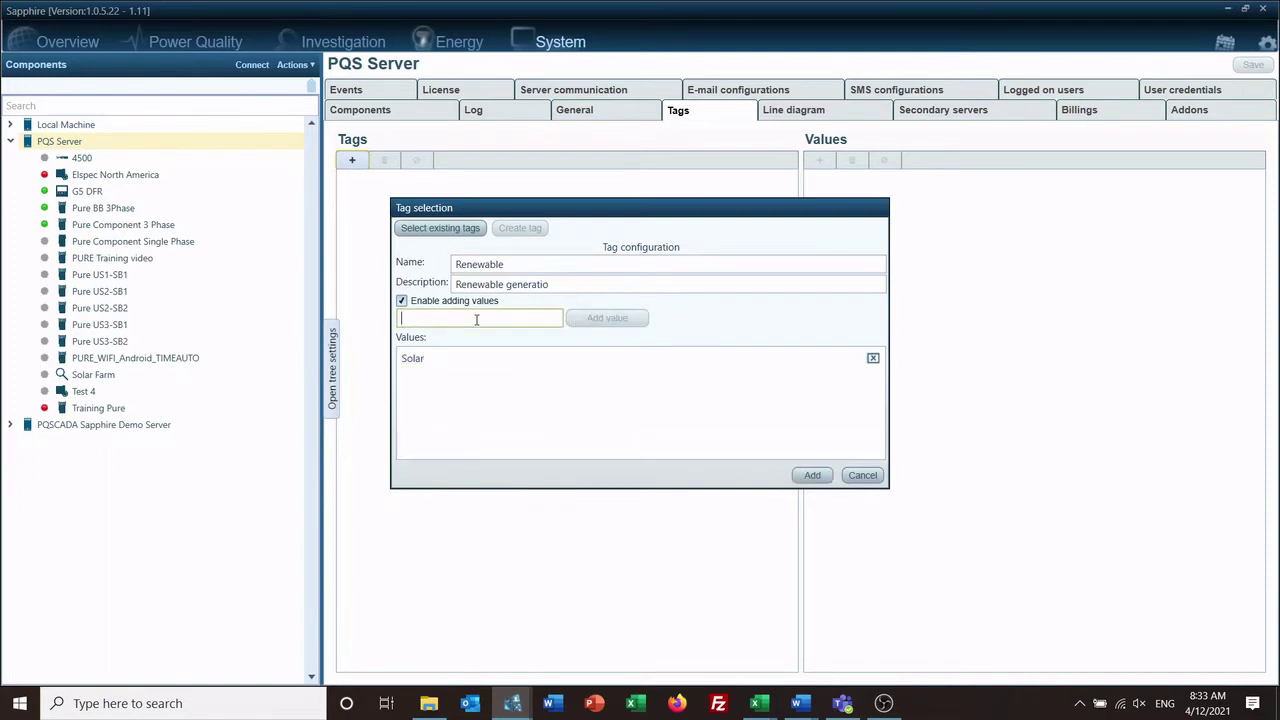
text(Wind)
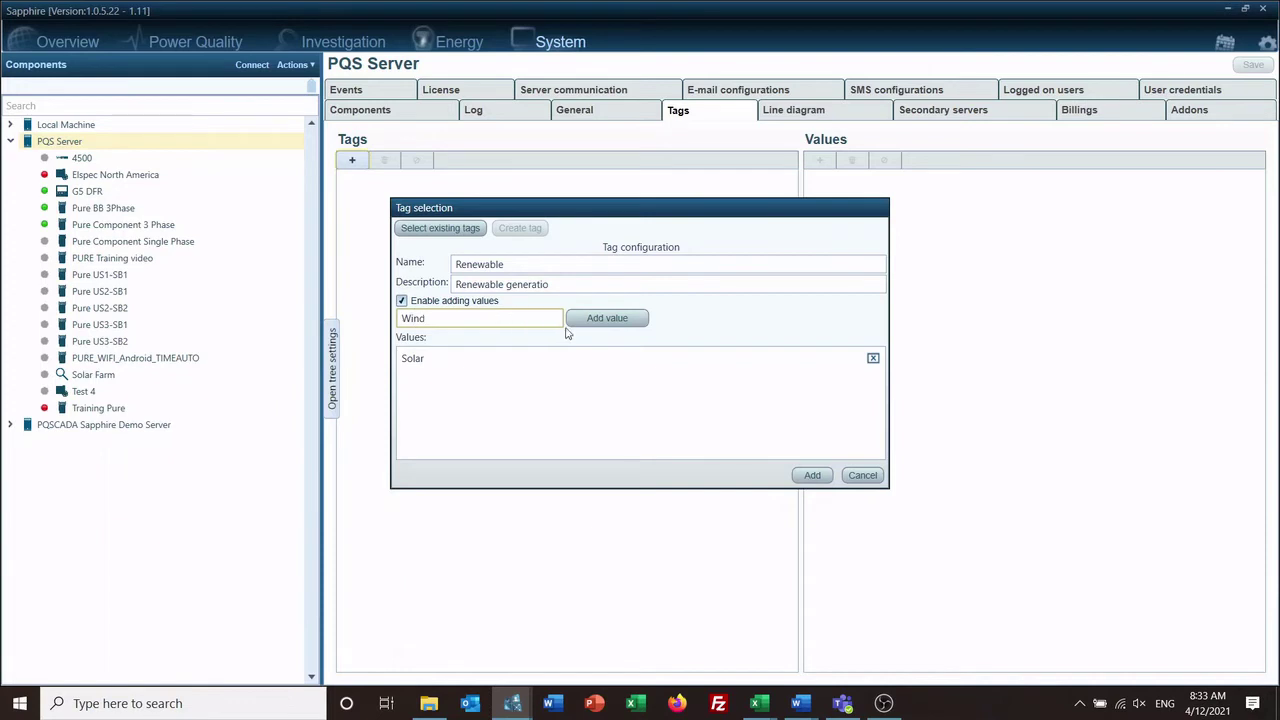
click(593, 320)
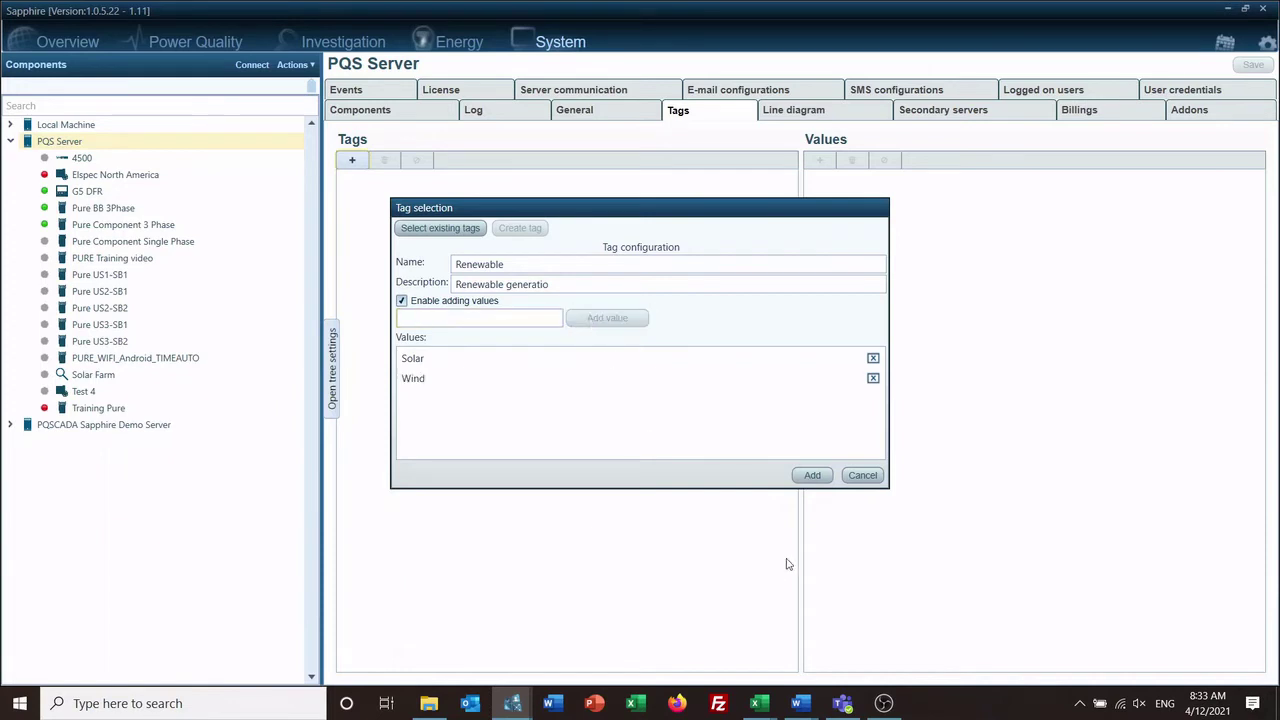
click(812, 476)
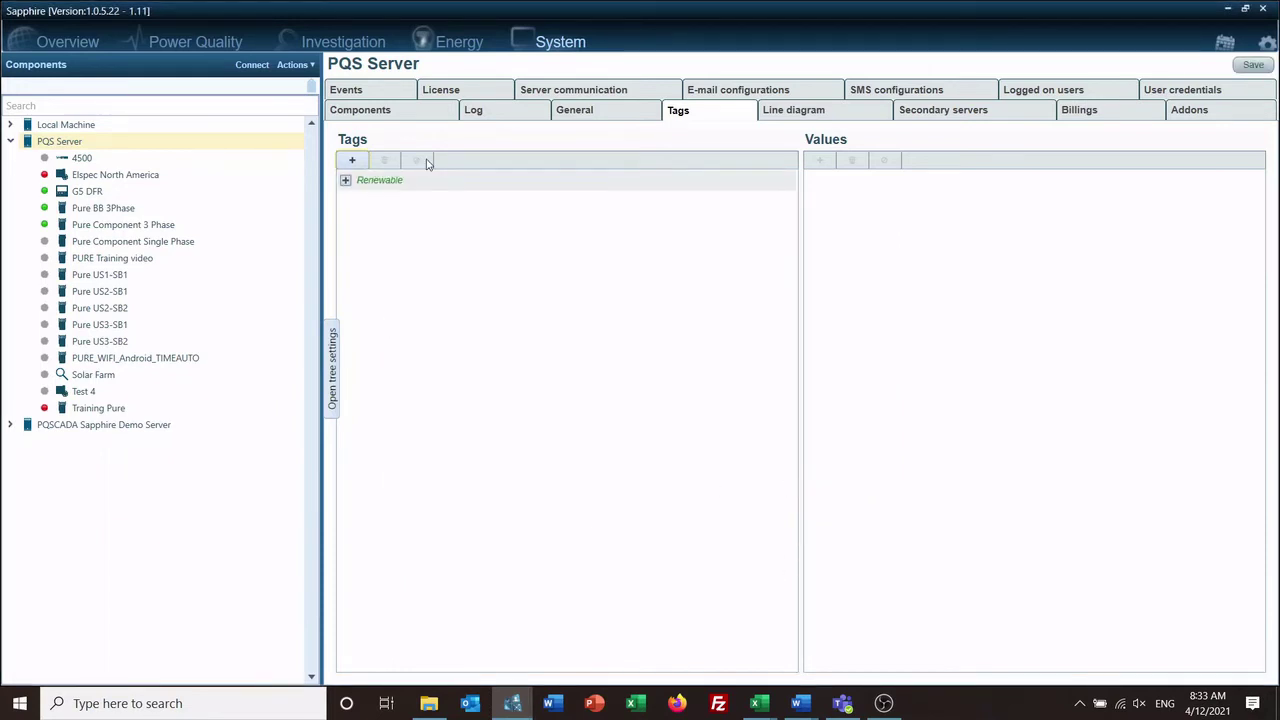
click(345, 181)
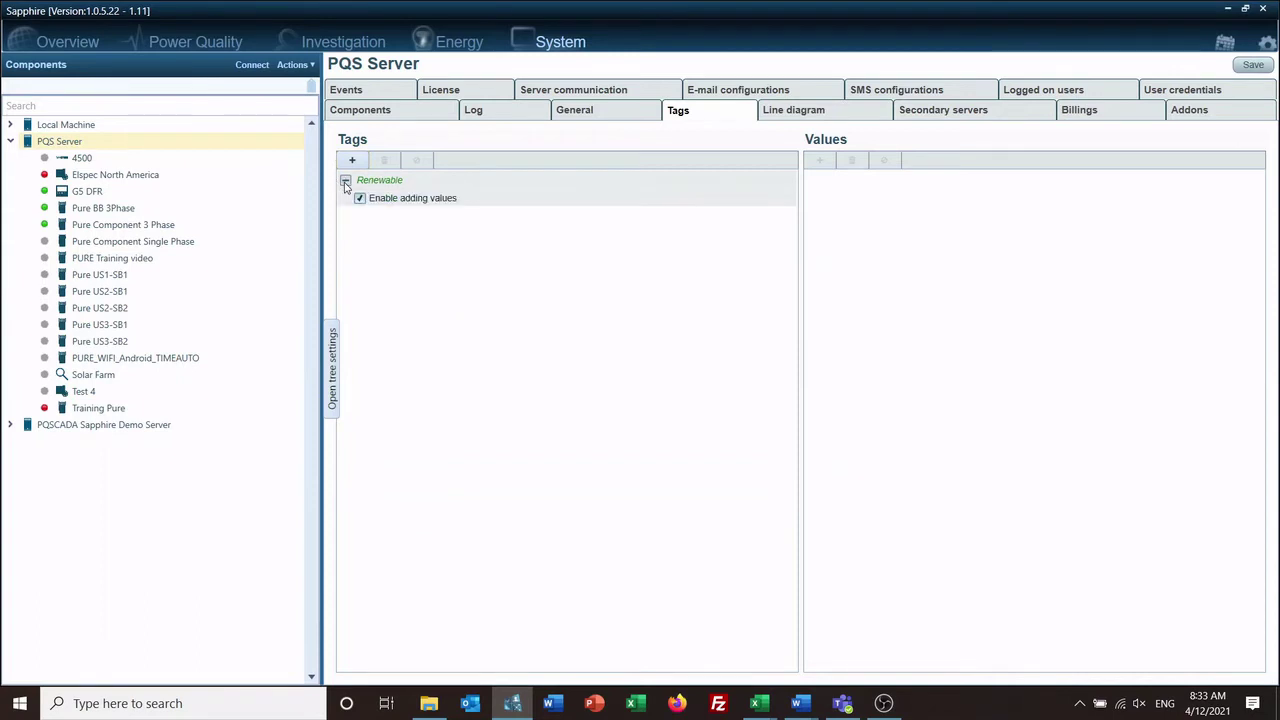
click(389, 182)
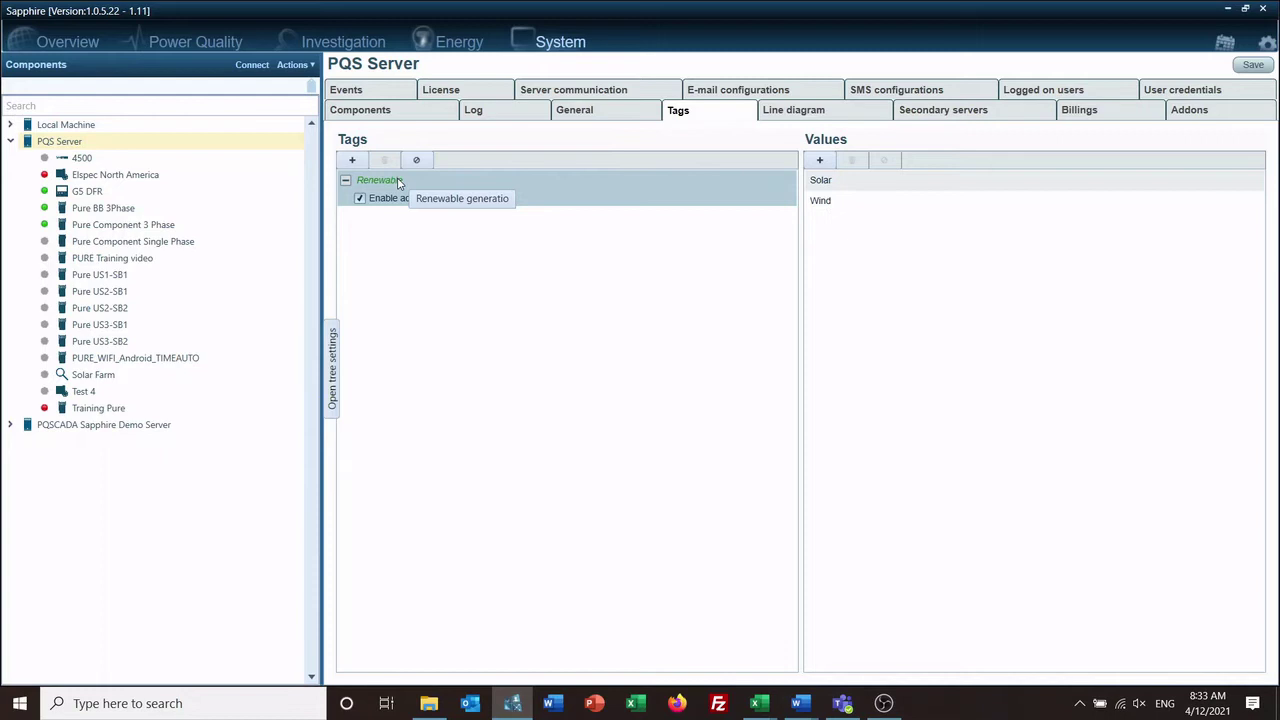
Save the server tag changes, then set meter 4500's Renewable tag to Solar and save
click(82, 159)
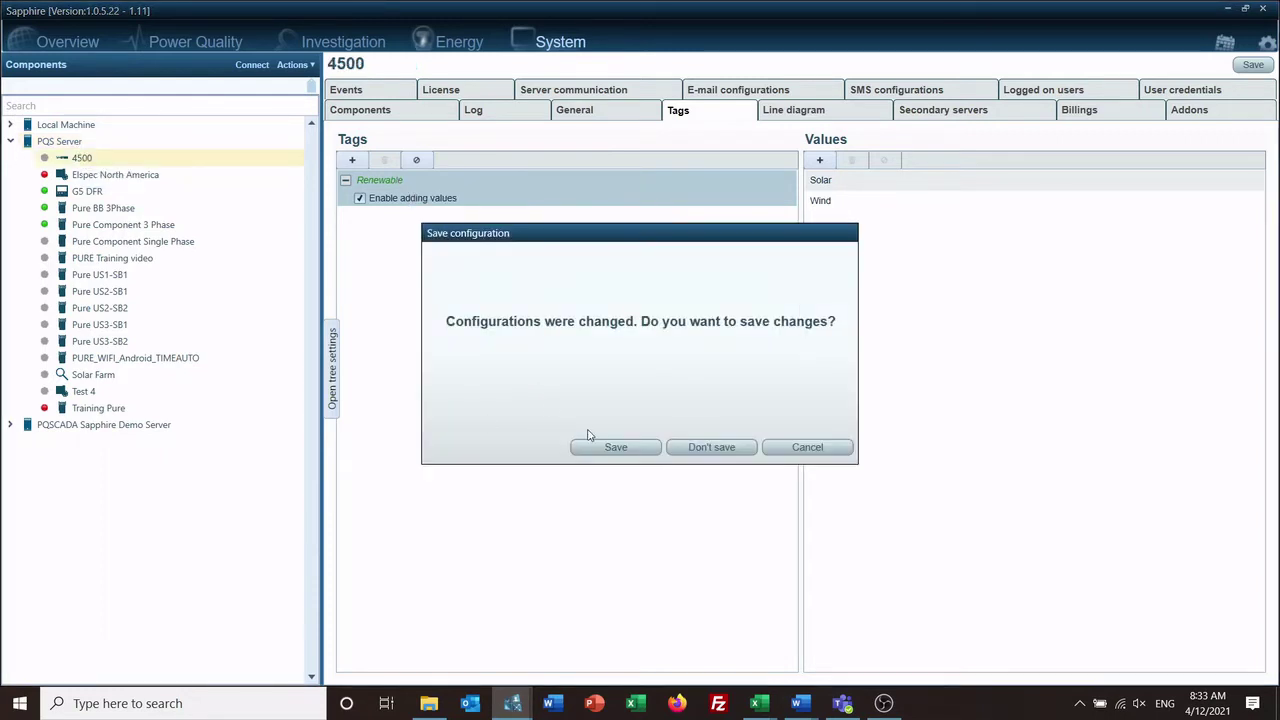
click(595, 447)
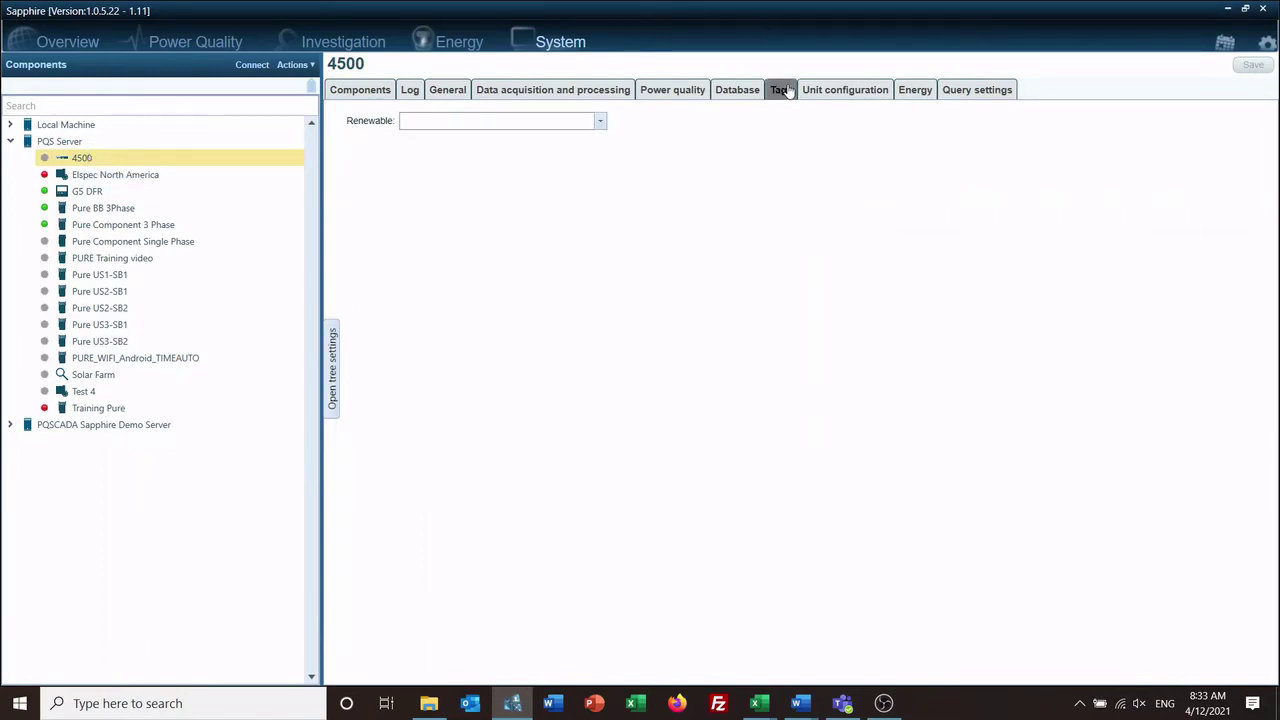
click(600, 121)
click(566, 137)
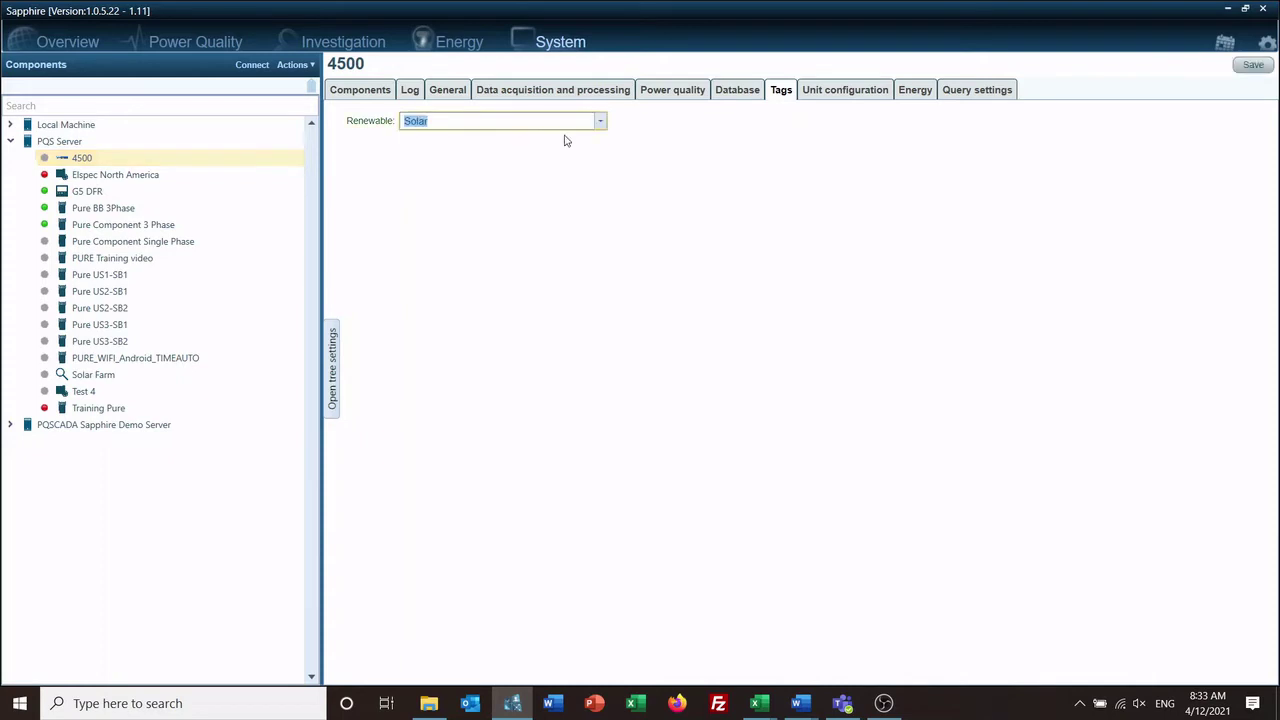
click(1253, 64)
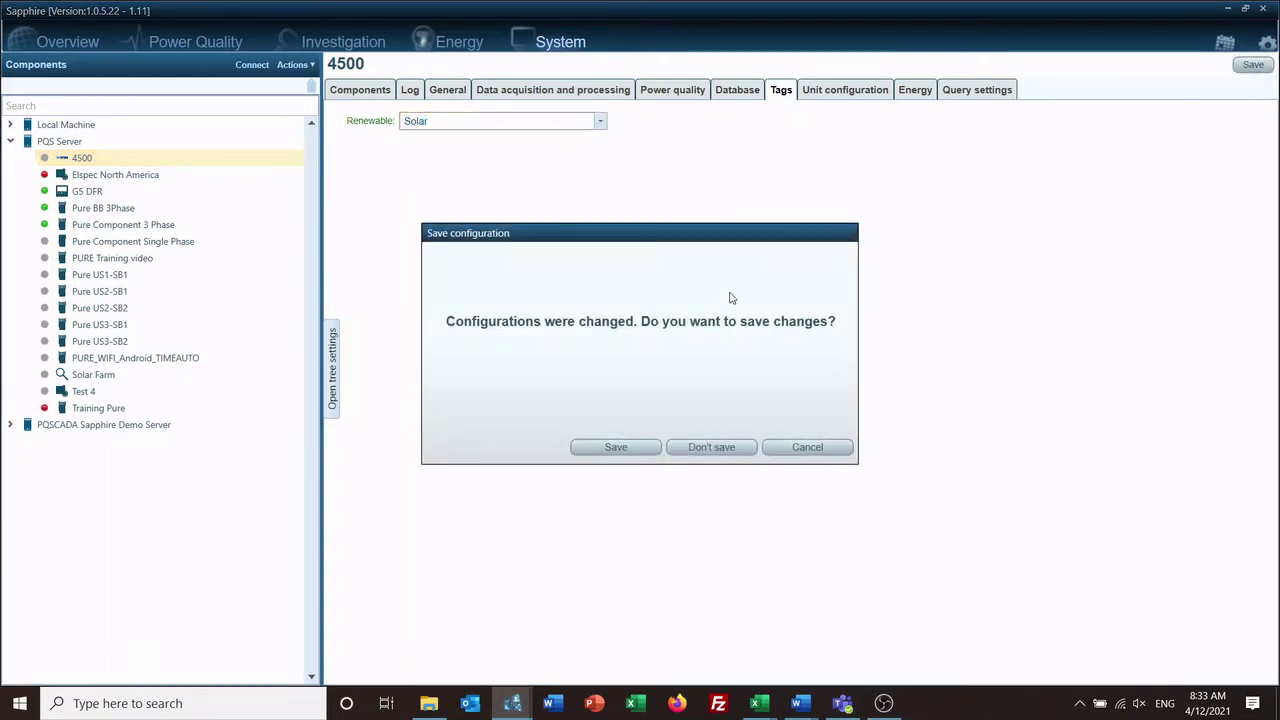
click(623, 454)
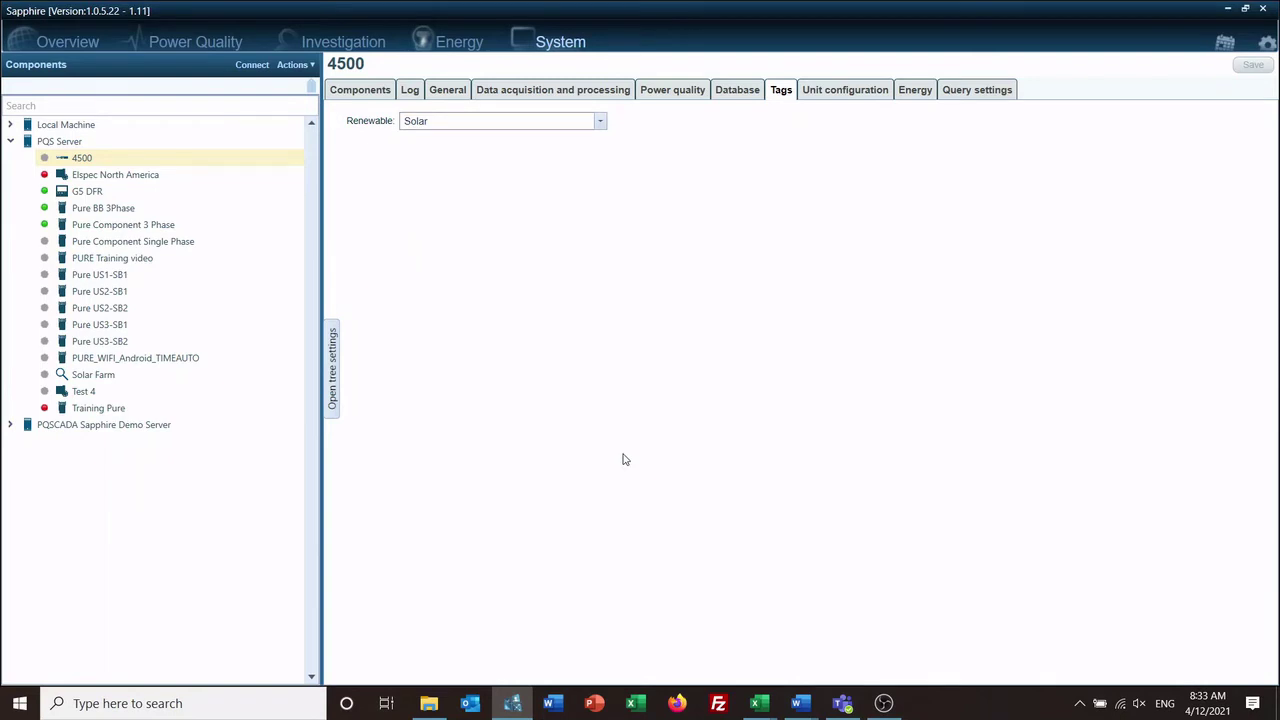
Set Renewable to Solar for meters G5 DFR through Pure US3-SB2 and save
click(107, 177)
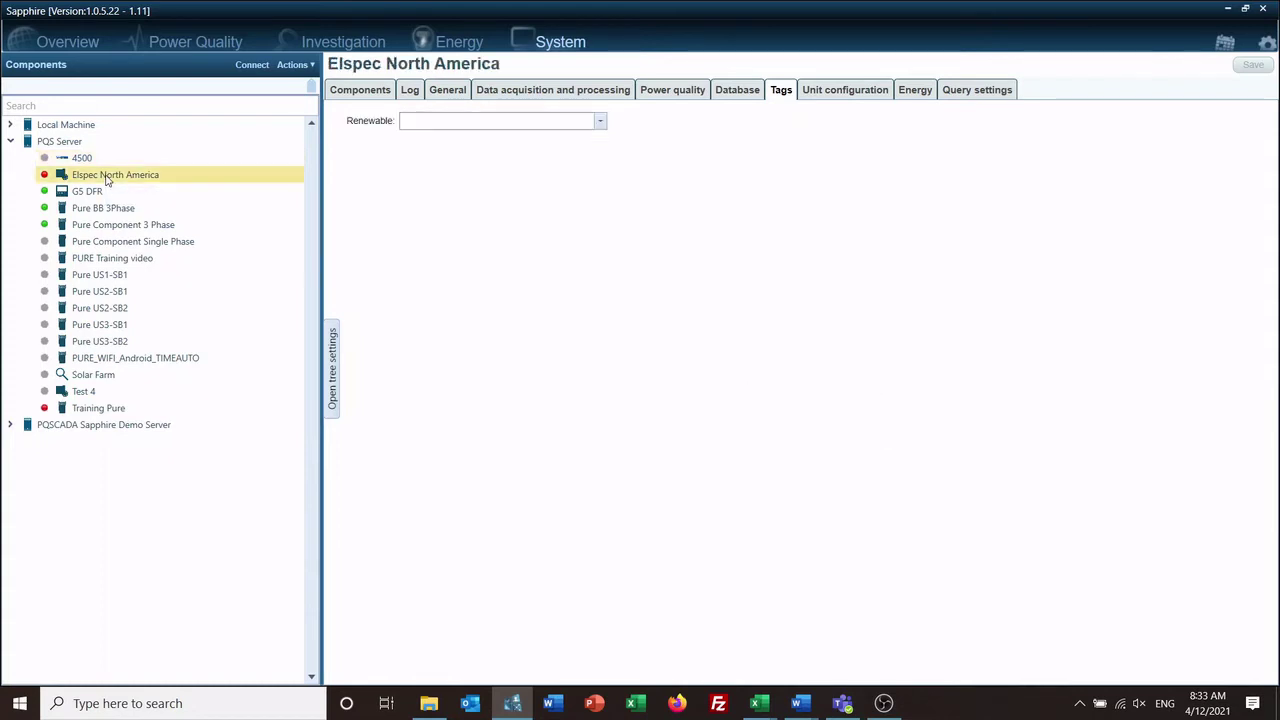
click(109, 344)
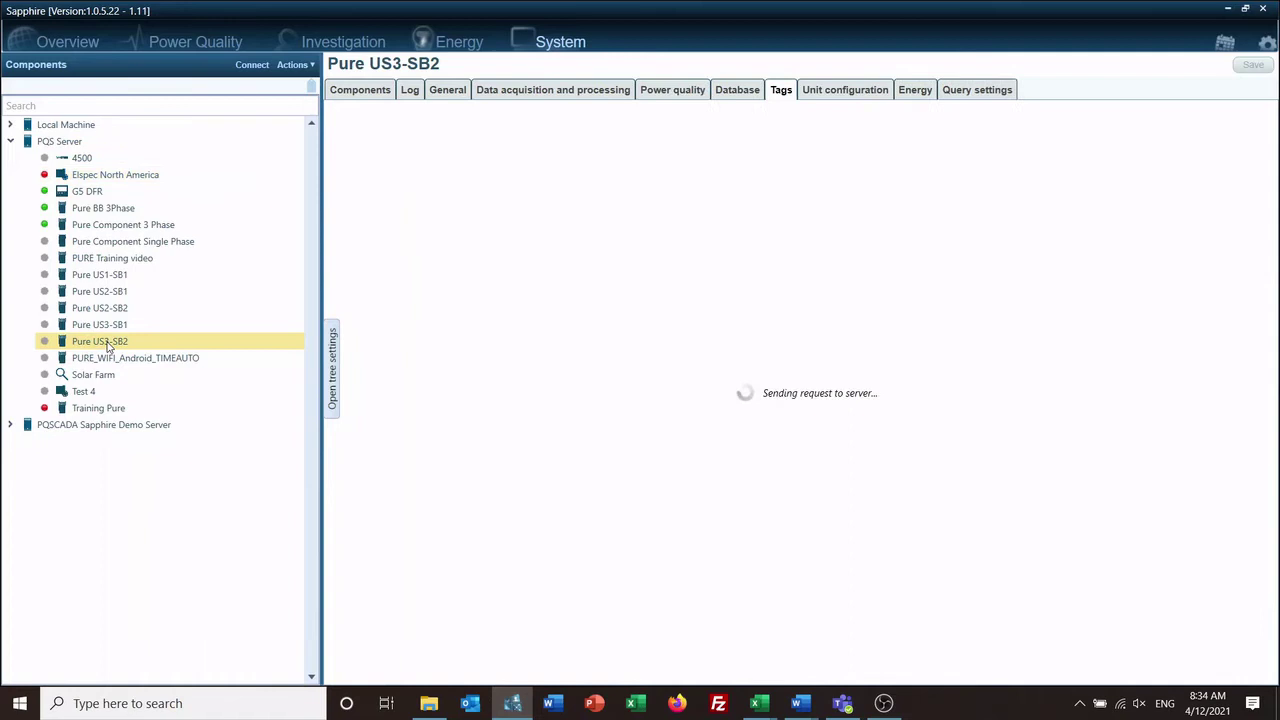
shift+click(86, 195)
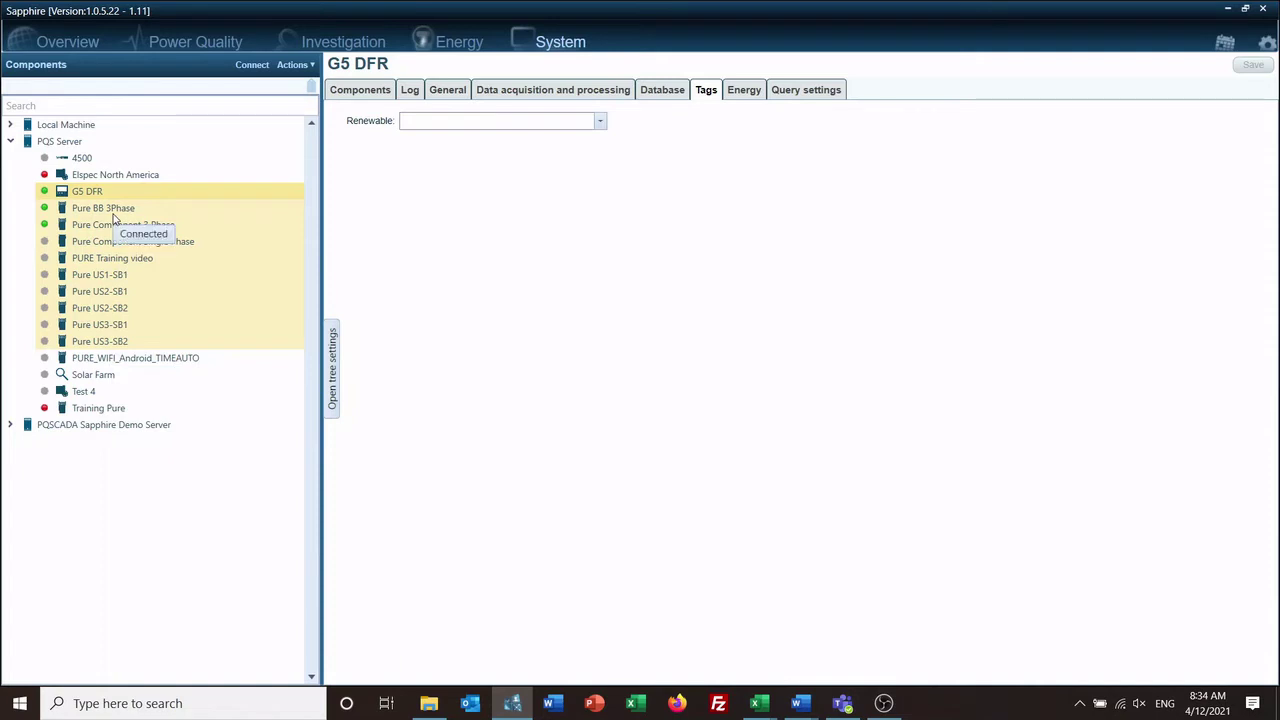
click(600, 121)
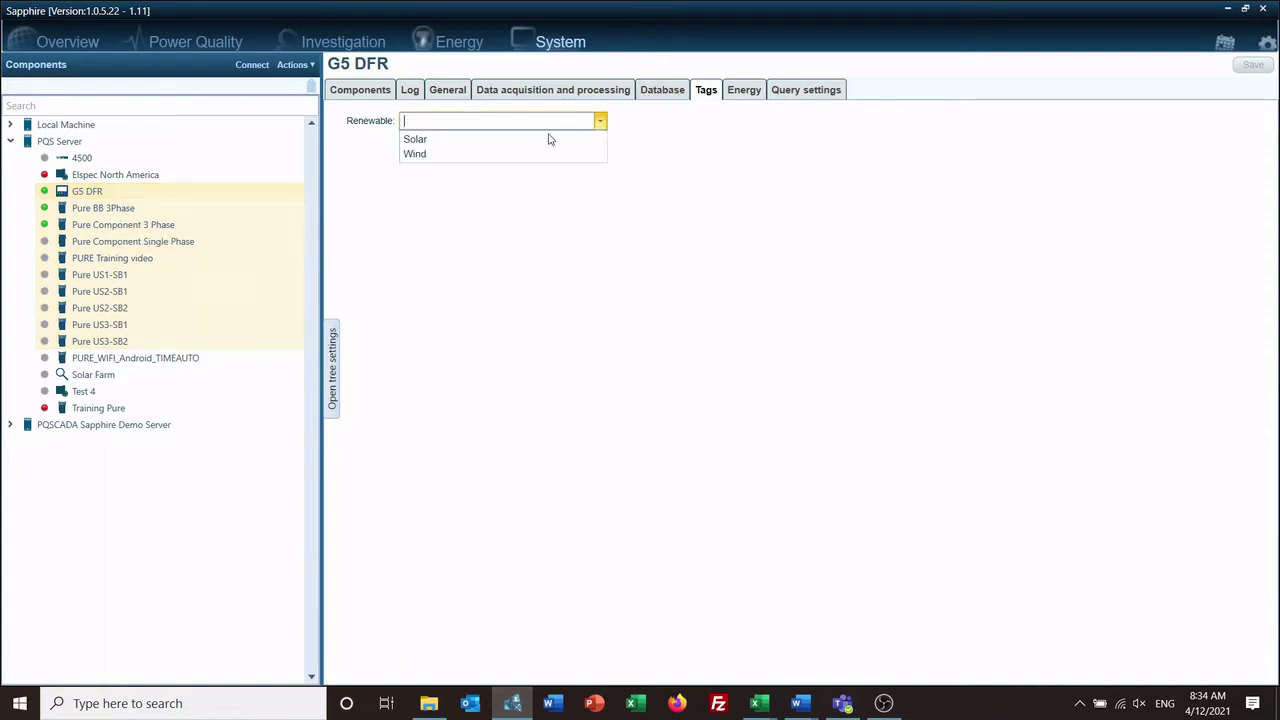
click(549, 134)
click(1252, 64)
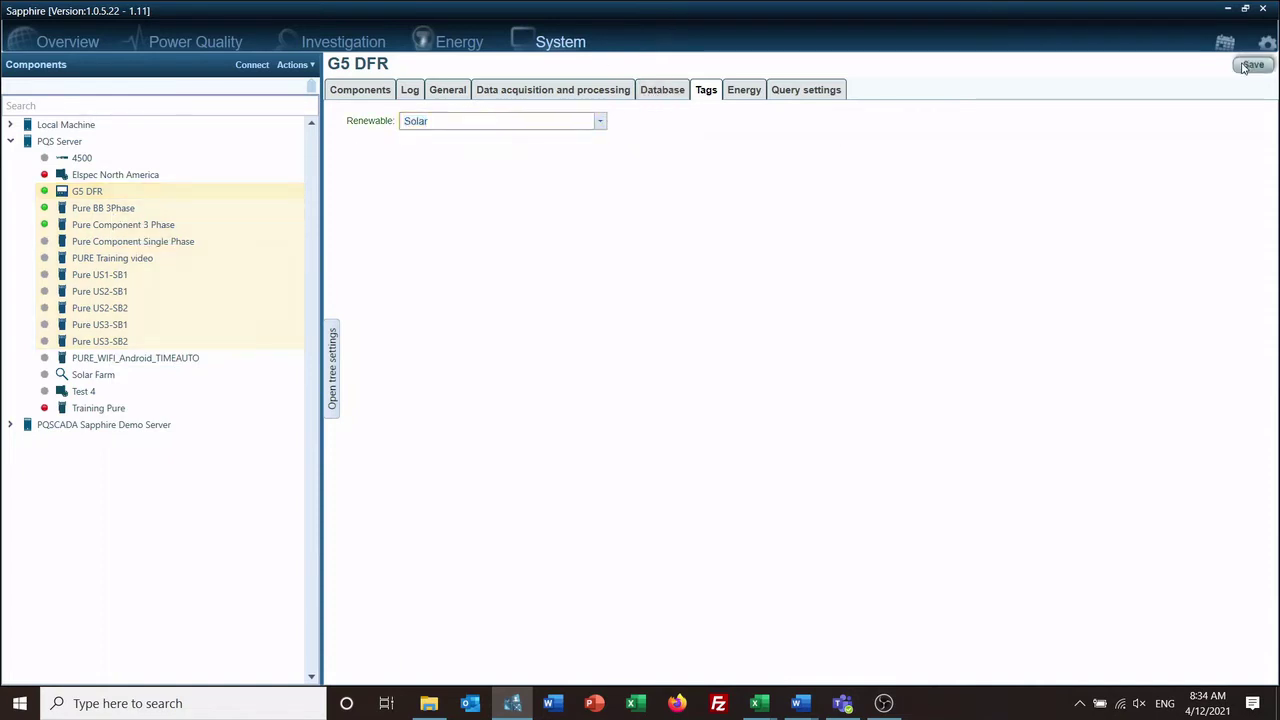
click(612, 447)
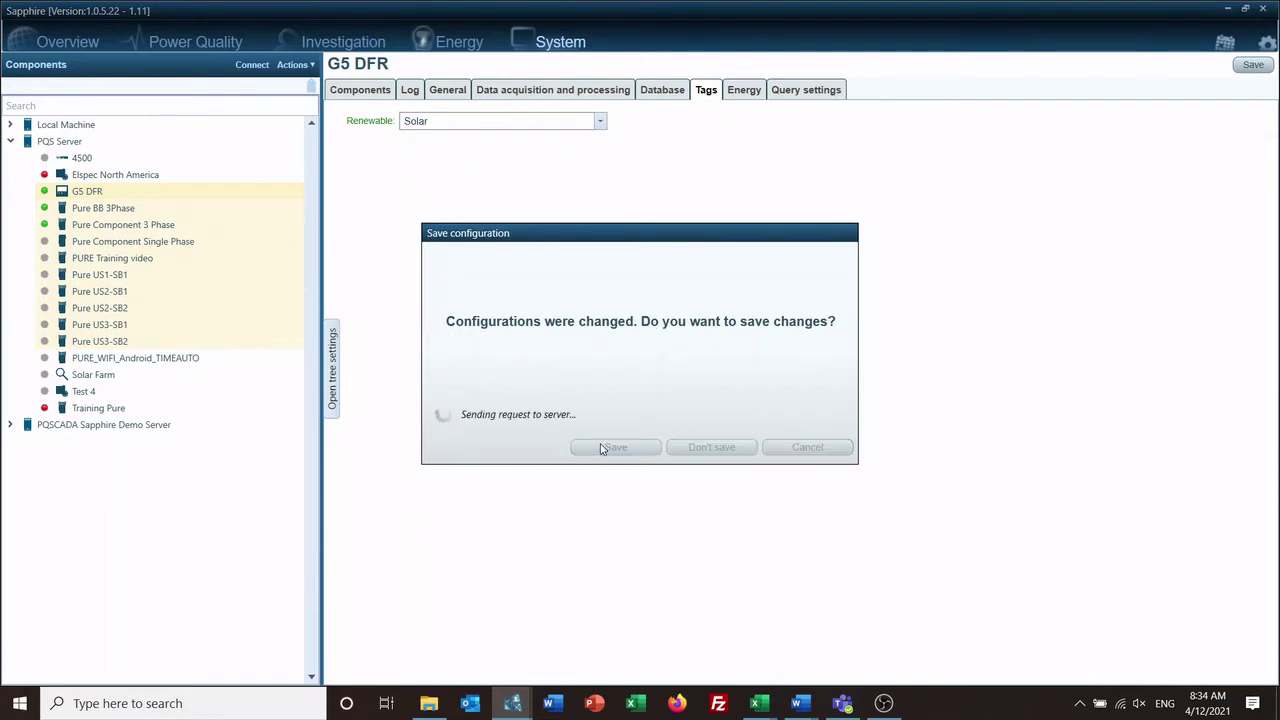
Set Renewable to Wind for PURE_WIFI_Android_TIMEAUTO through Training Pure, save, and check the Pure Component meters
click(155, 360)
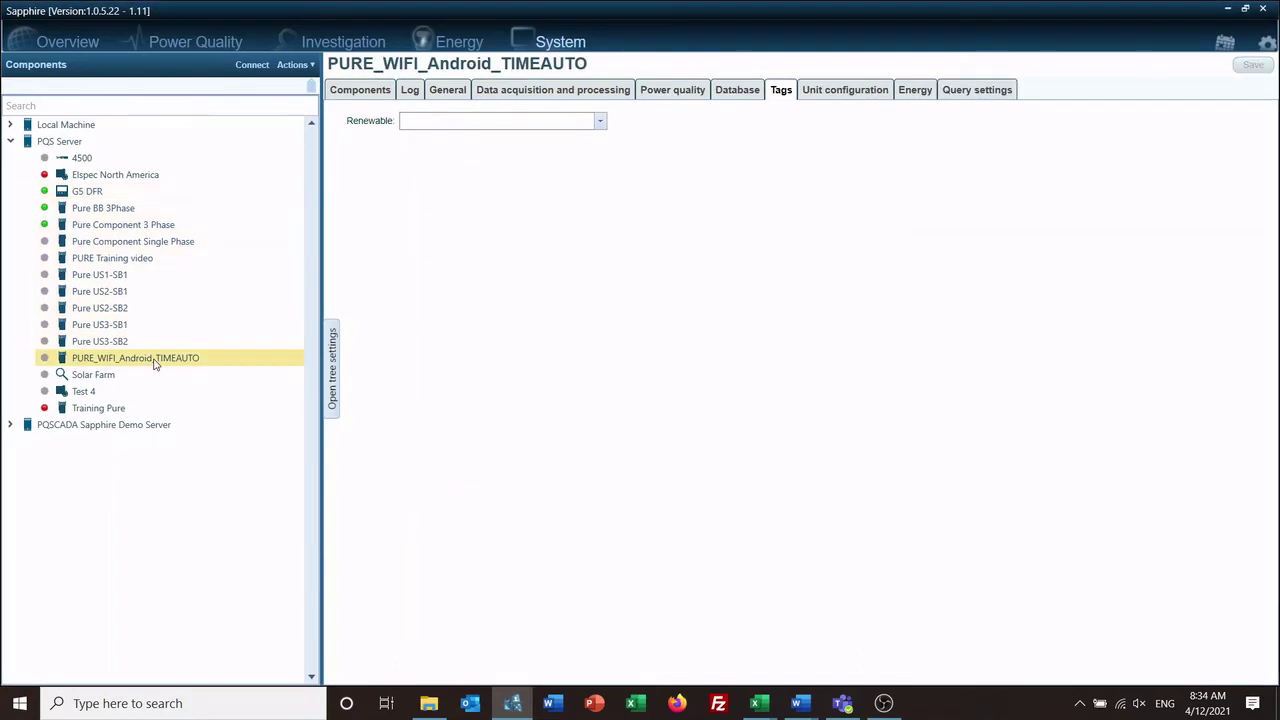
shift+click(116, 410)
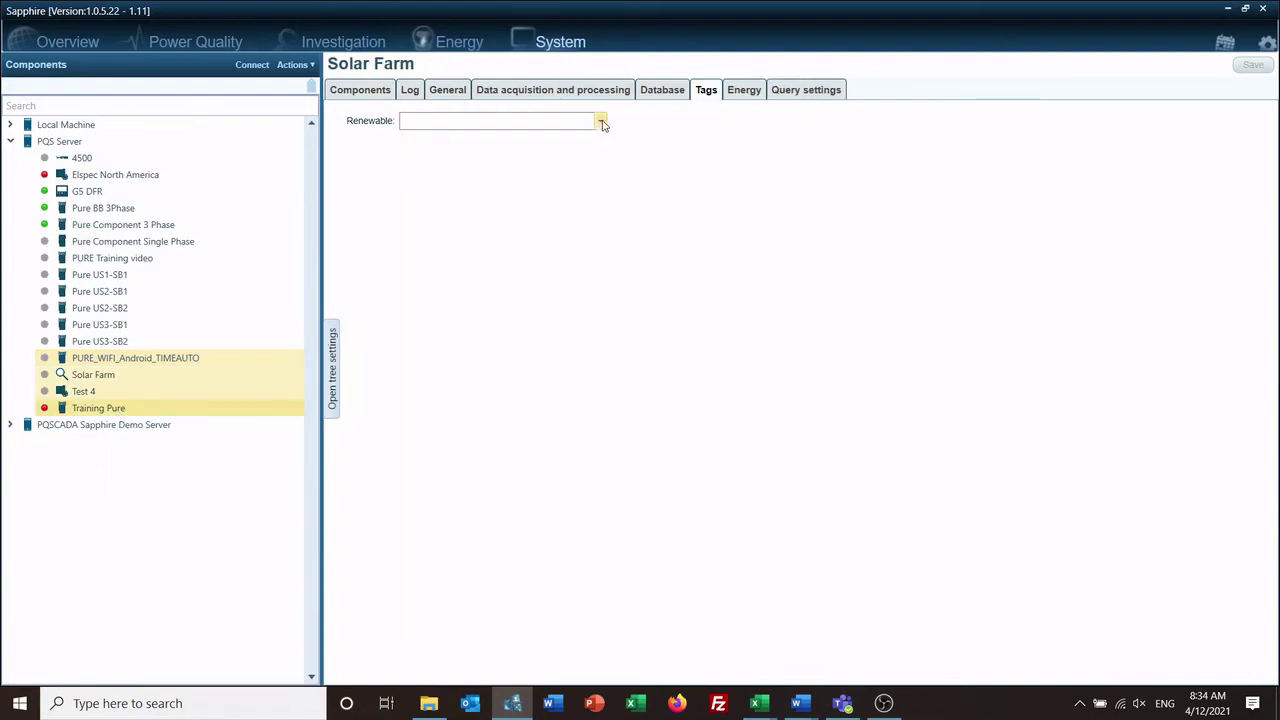
click(600, 121)
click(531, 162)
key(Down)
key(Down)
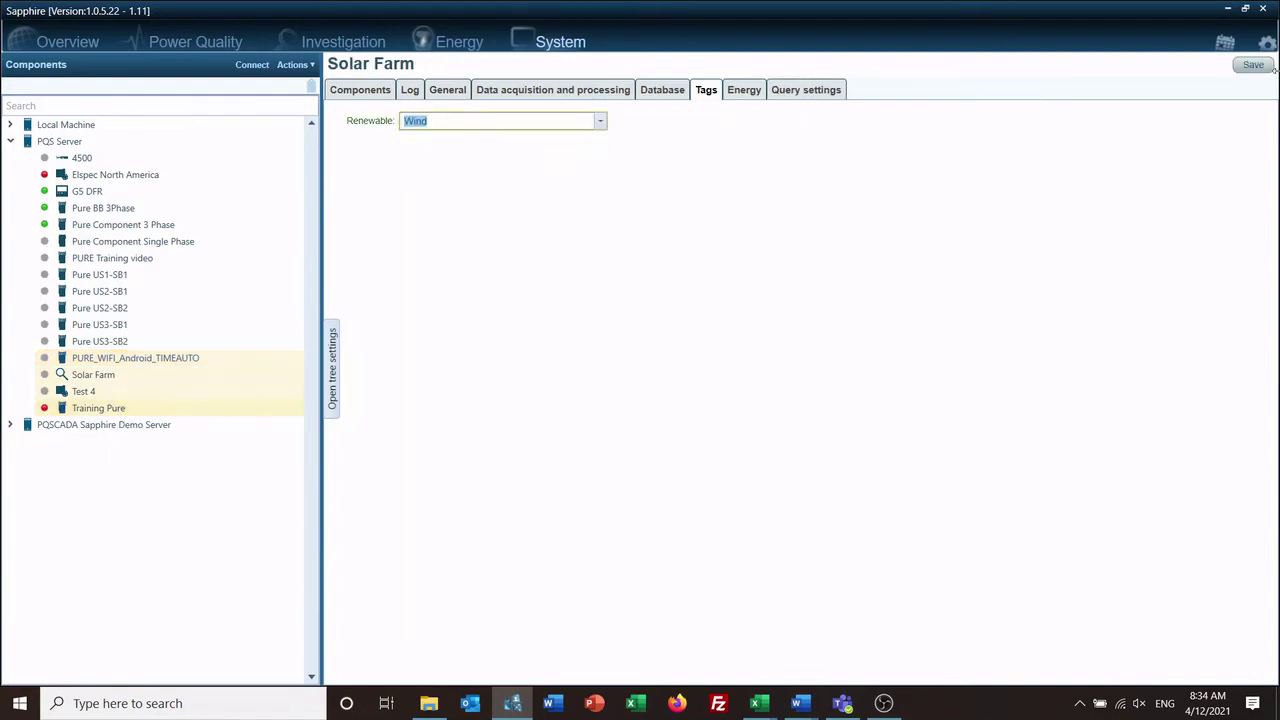
click(1253, 64)
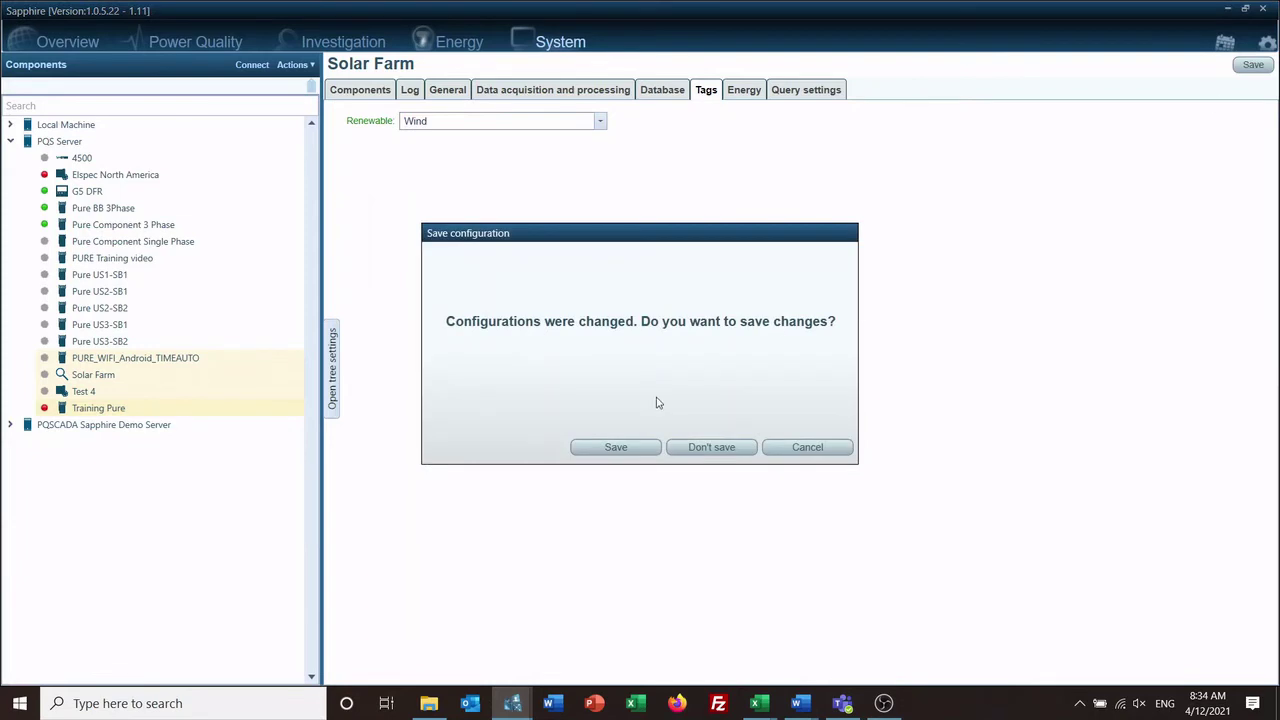
click(626, 445)
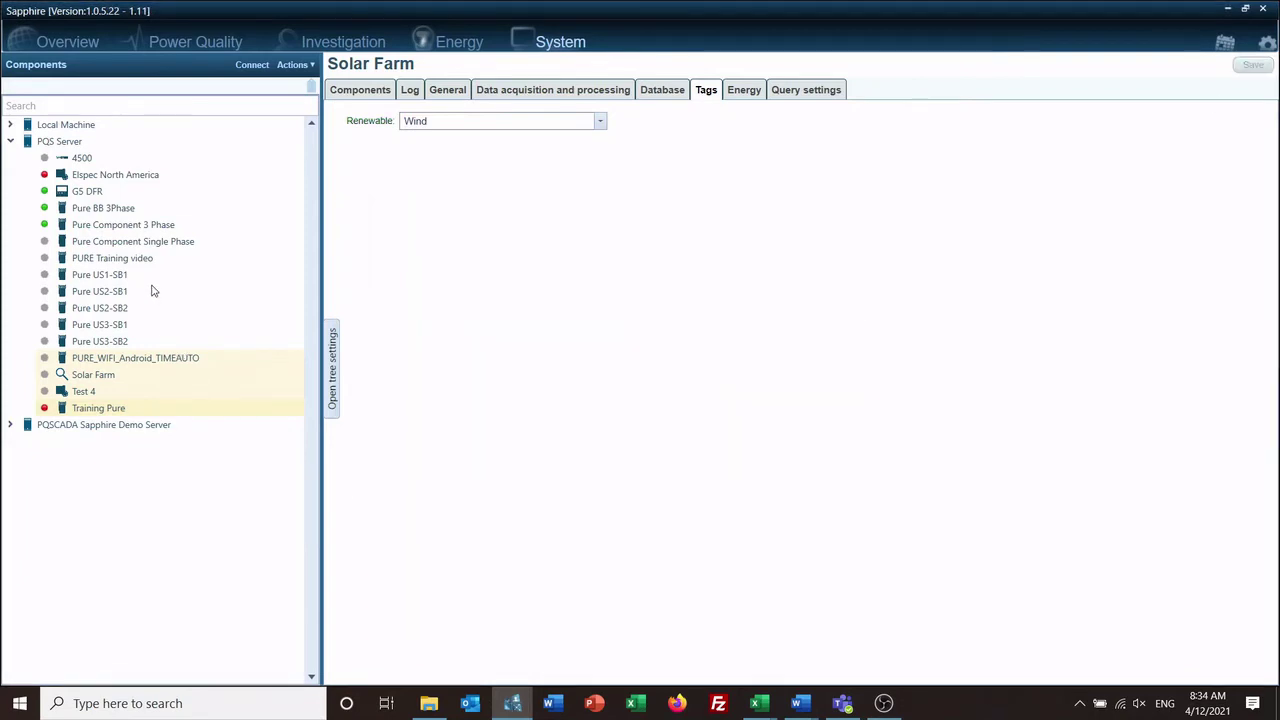
click(127, 226)
click(124, 243)
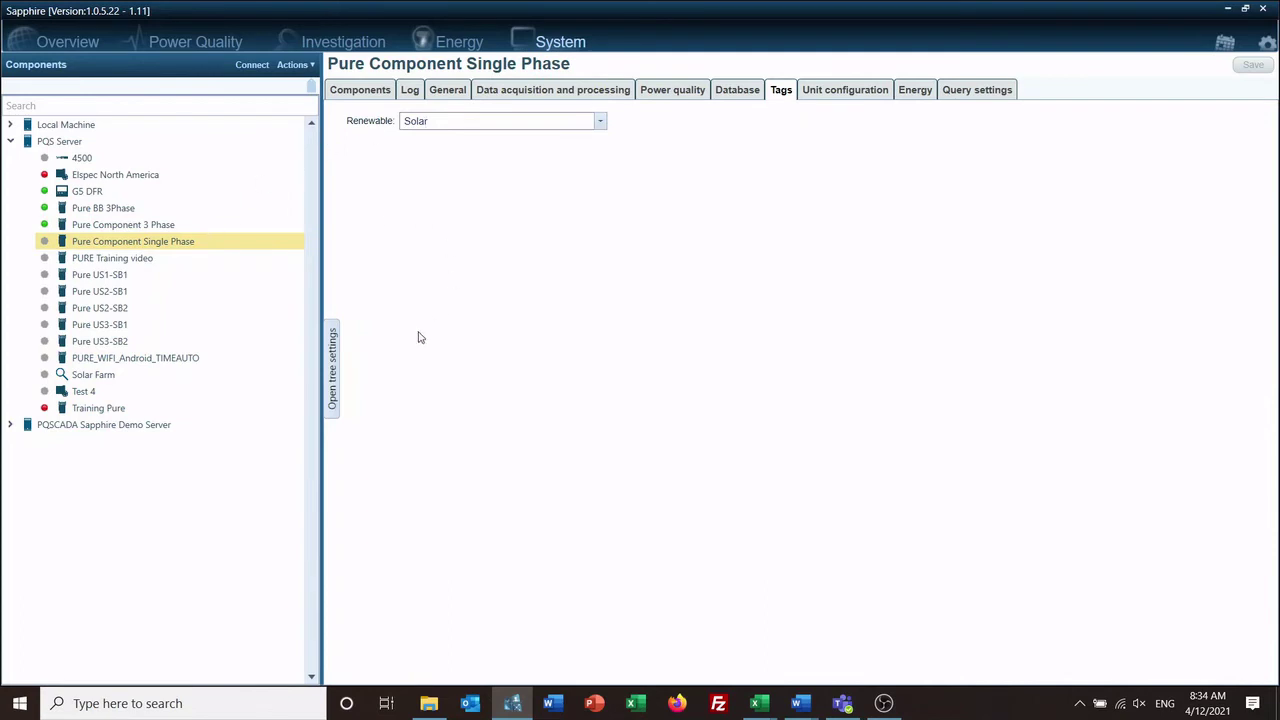
Turn on Show tags in the tree settings and group the tree by the Renewable tag
click(332, 368)
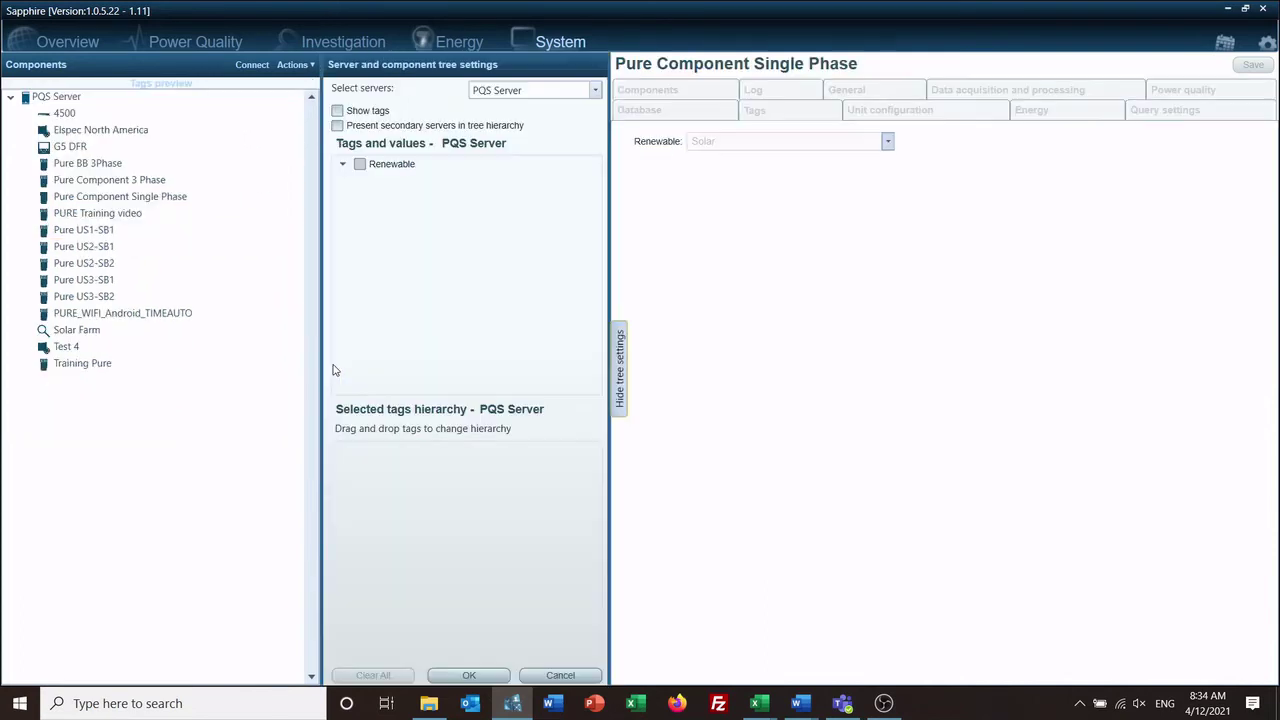
click(337, 111)
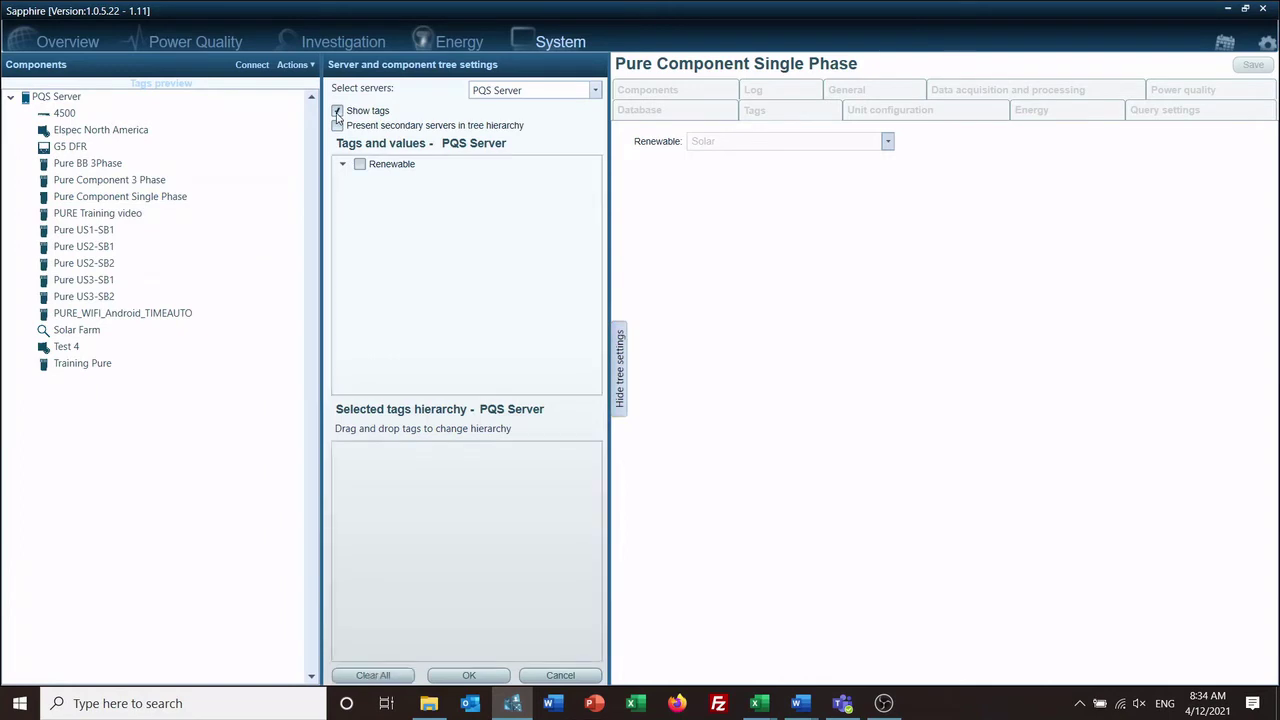
click(360, 165)
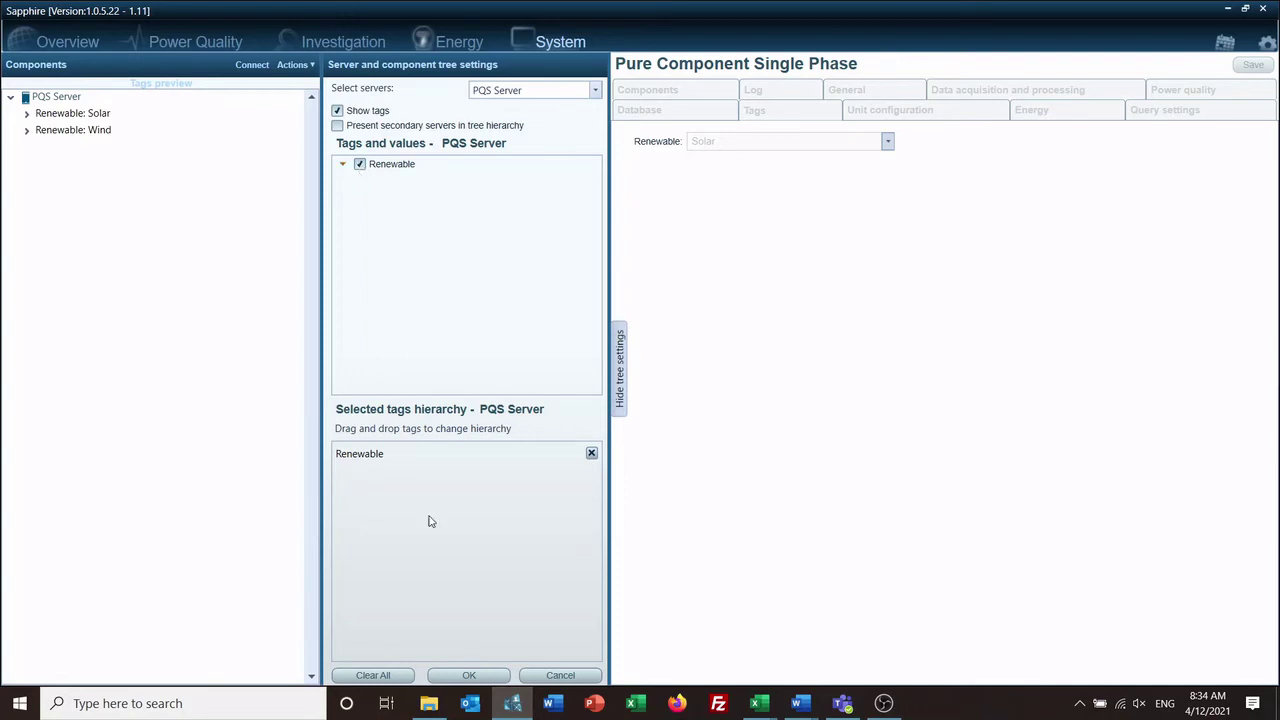
click(467, 676)
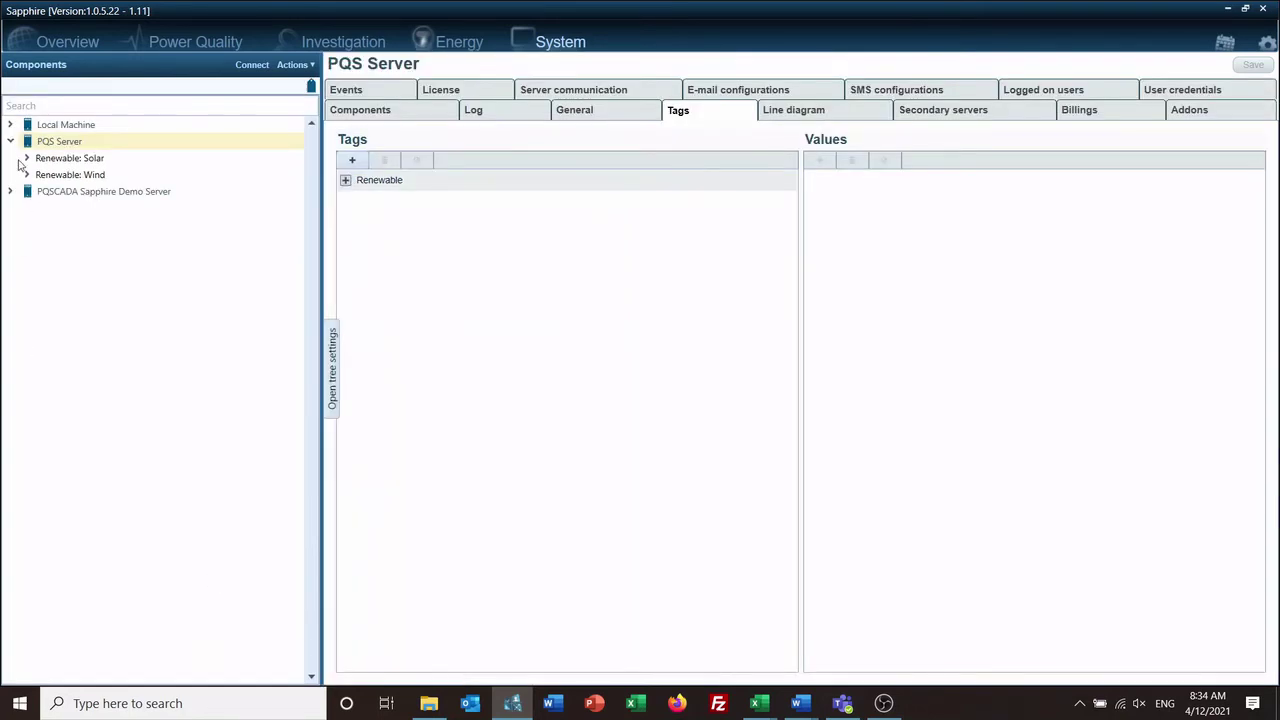
click(10, 143)
click(10, 143)
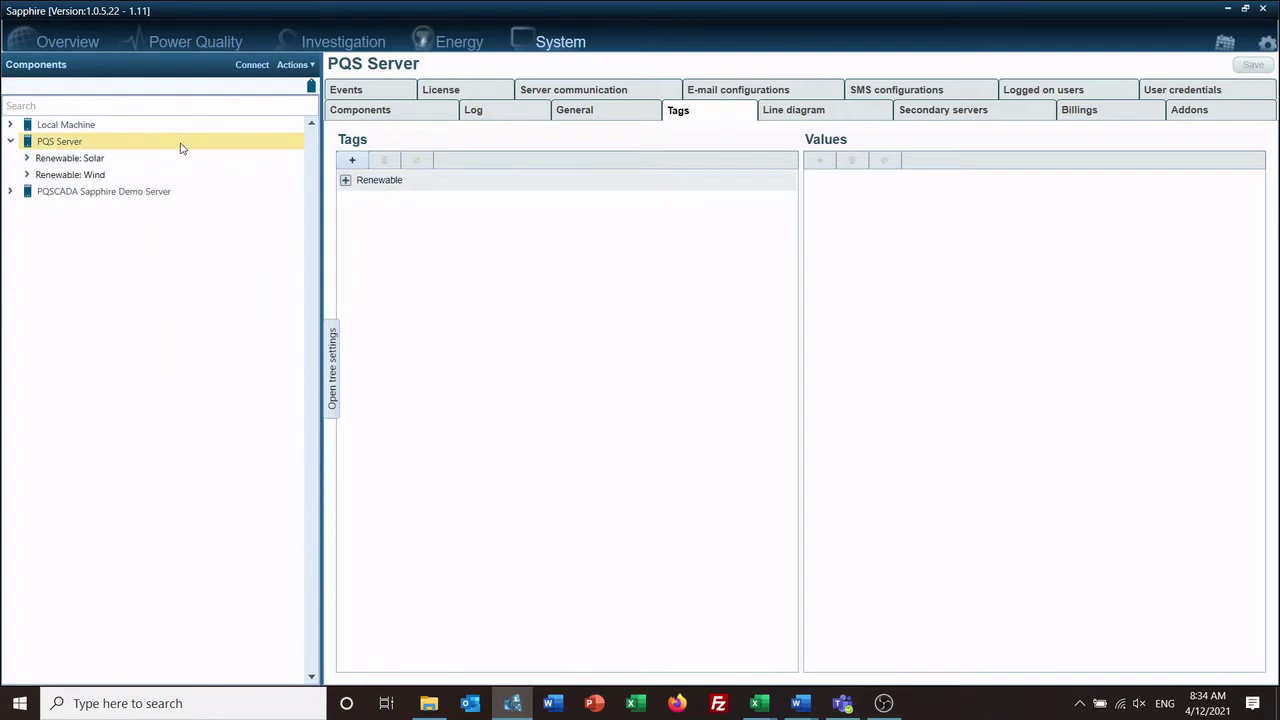
click(27, 160)
click(27, 162)
click(27, 176)
click(28, 160)
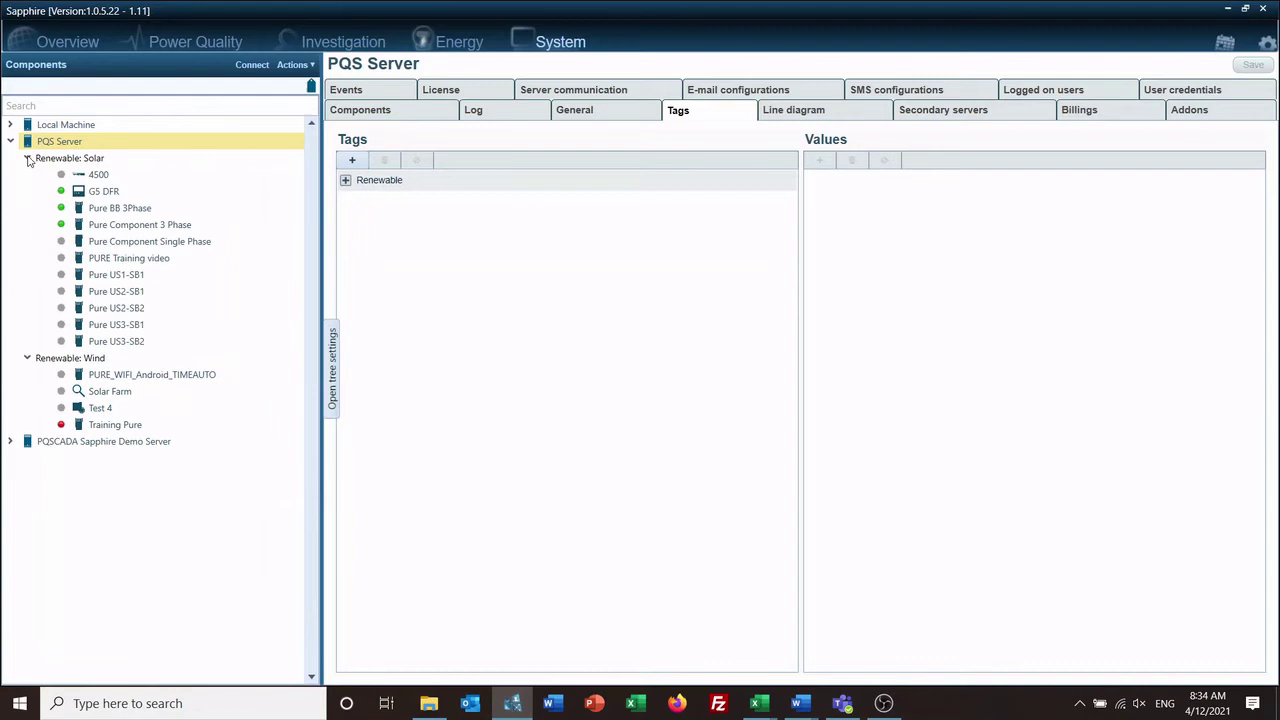
click(26, 359)
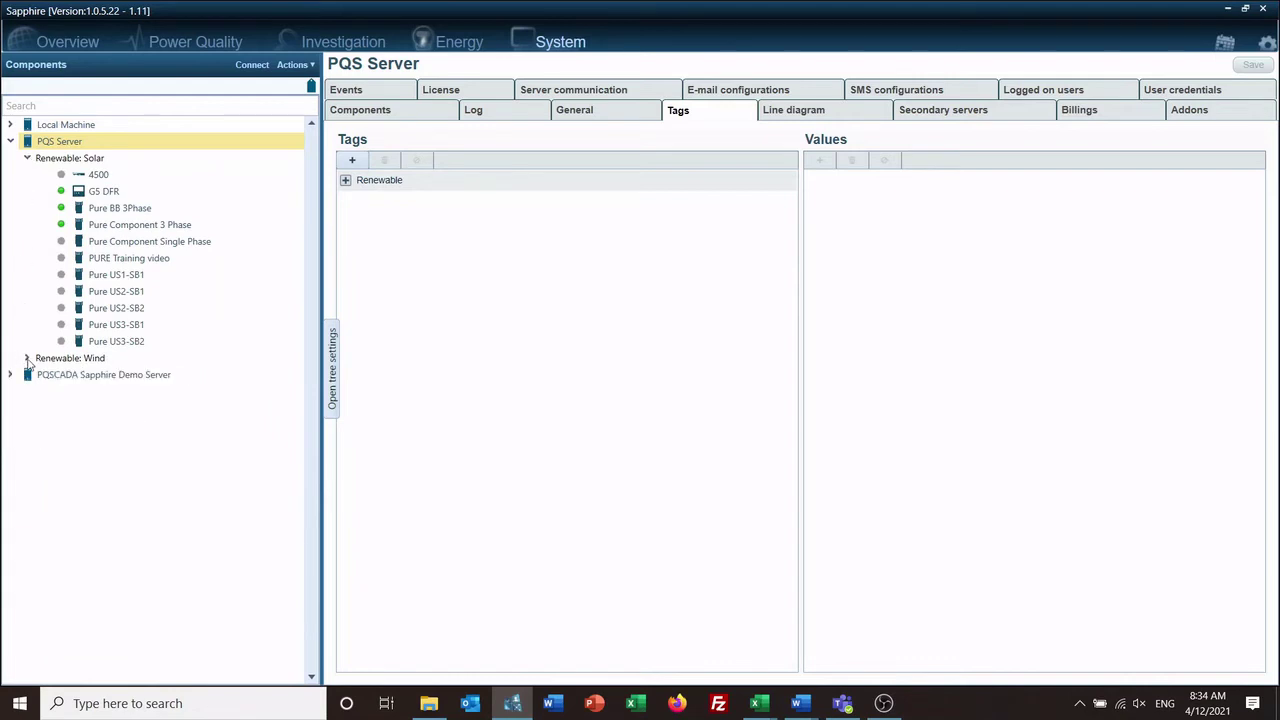
click(27, 160)
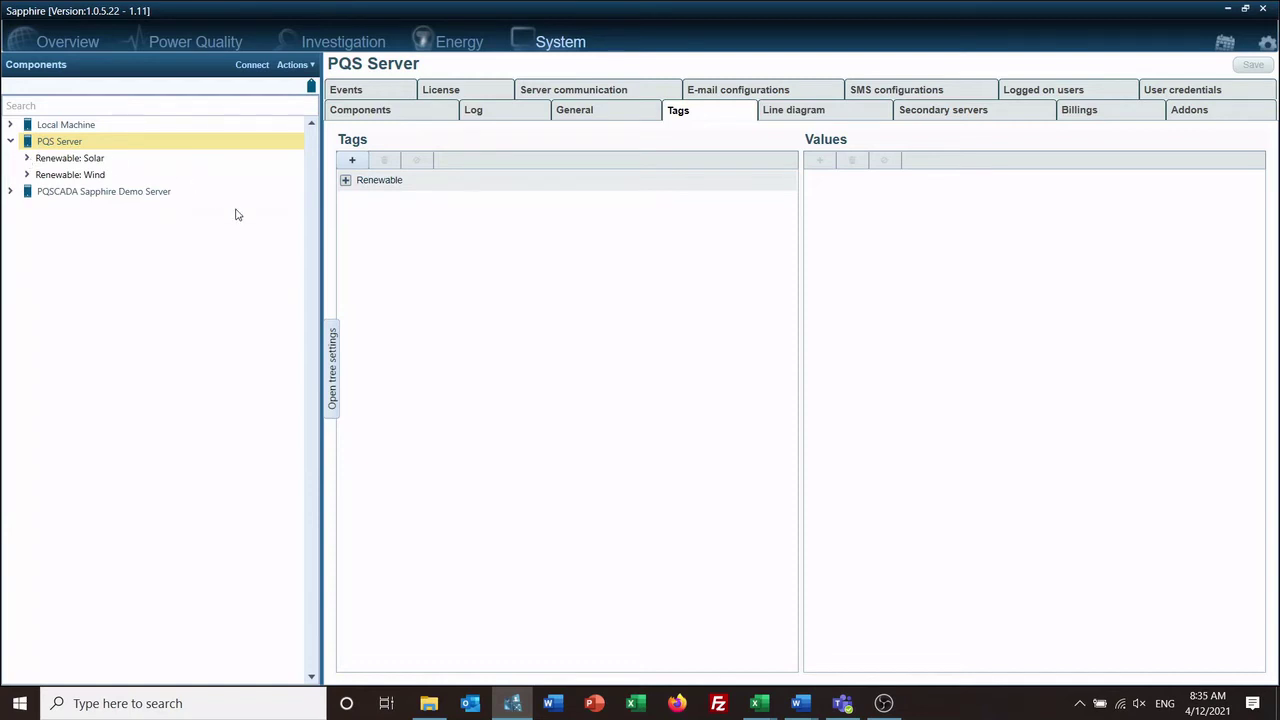
Turn off Show tags in the tree settings to flatten the component tree
click(334, 400)
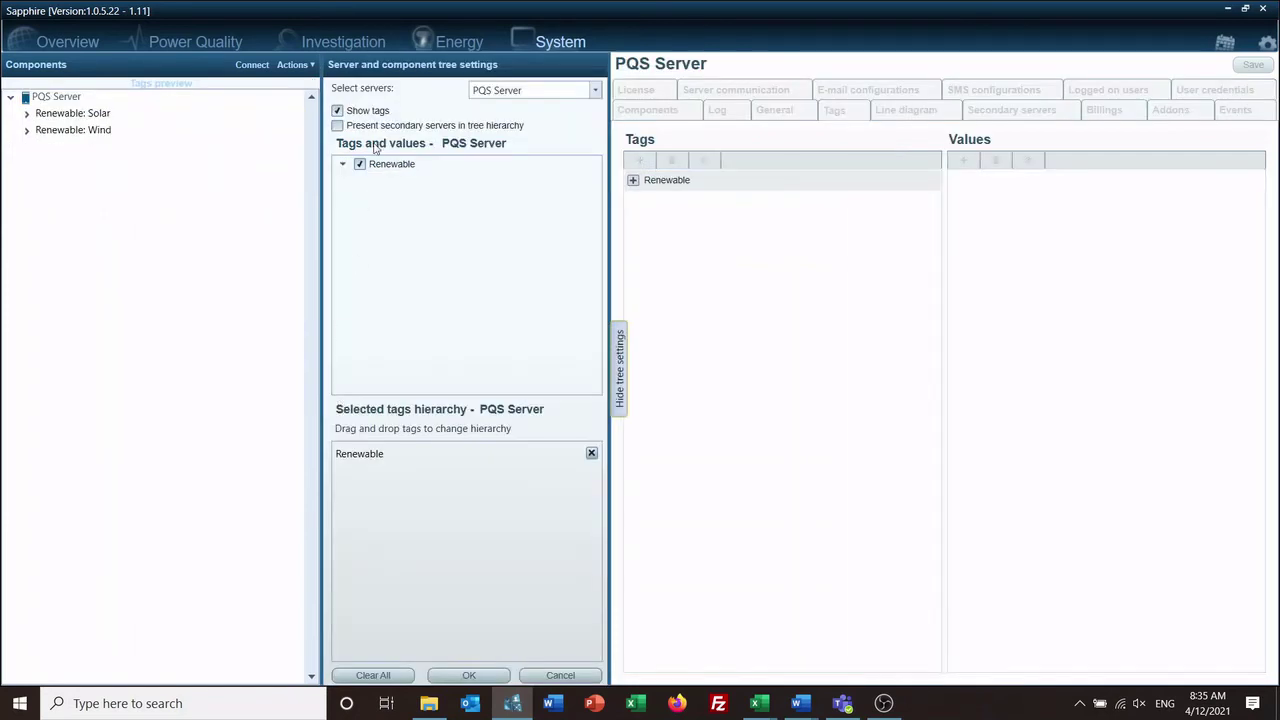
click(338, 111)
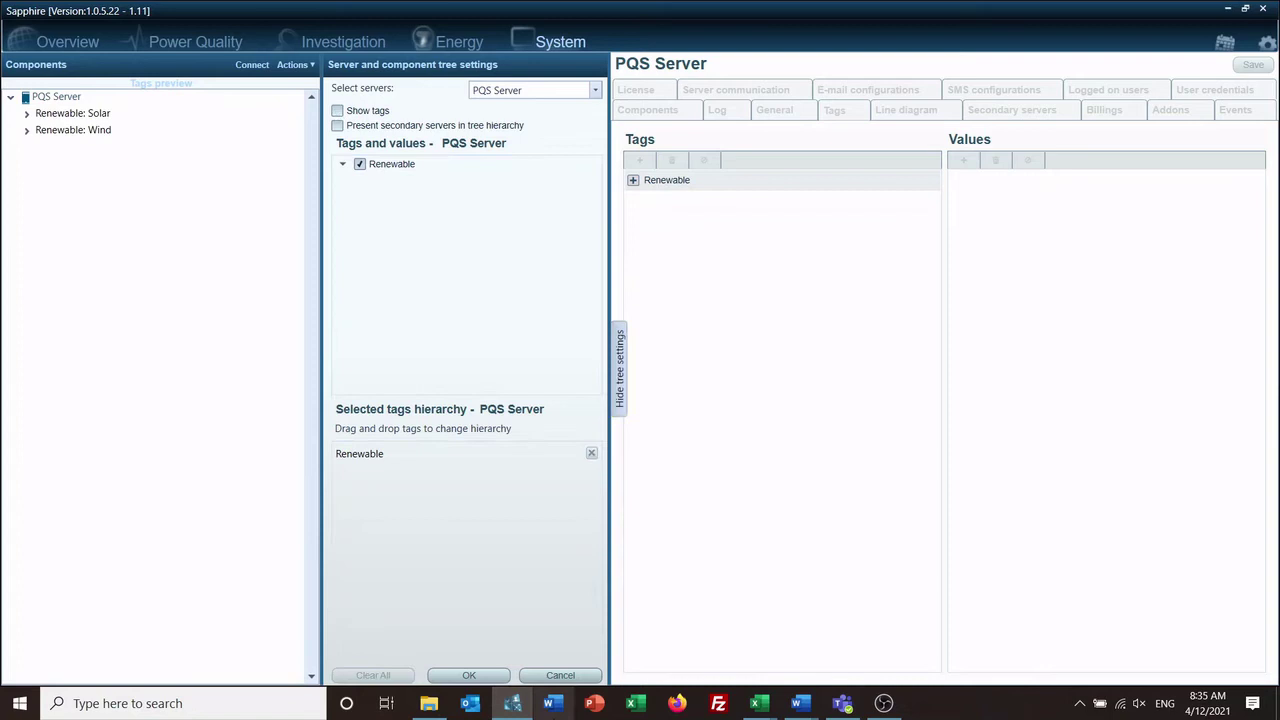
click(480, 680)
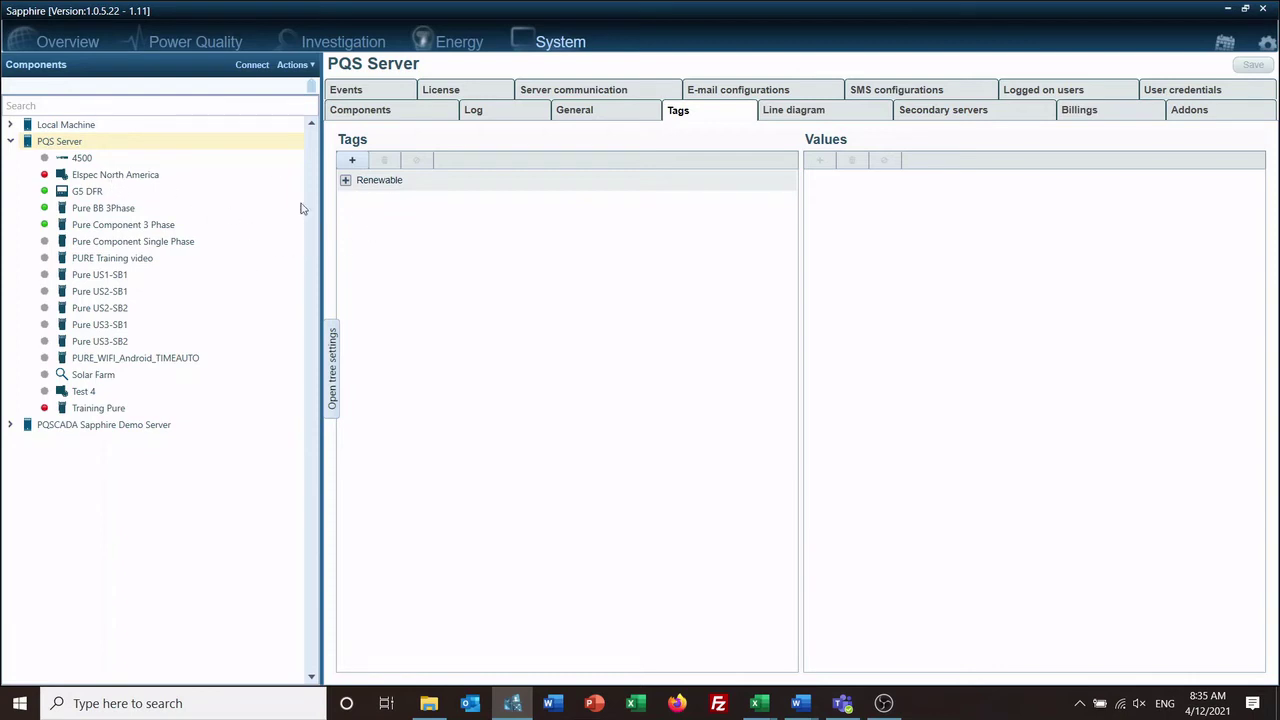
Set Elspec North America's Renewable tag to Solar, save it, and reopen the tree settings
click(110, 176)
click(601, 121)
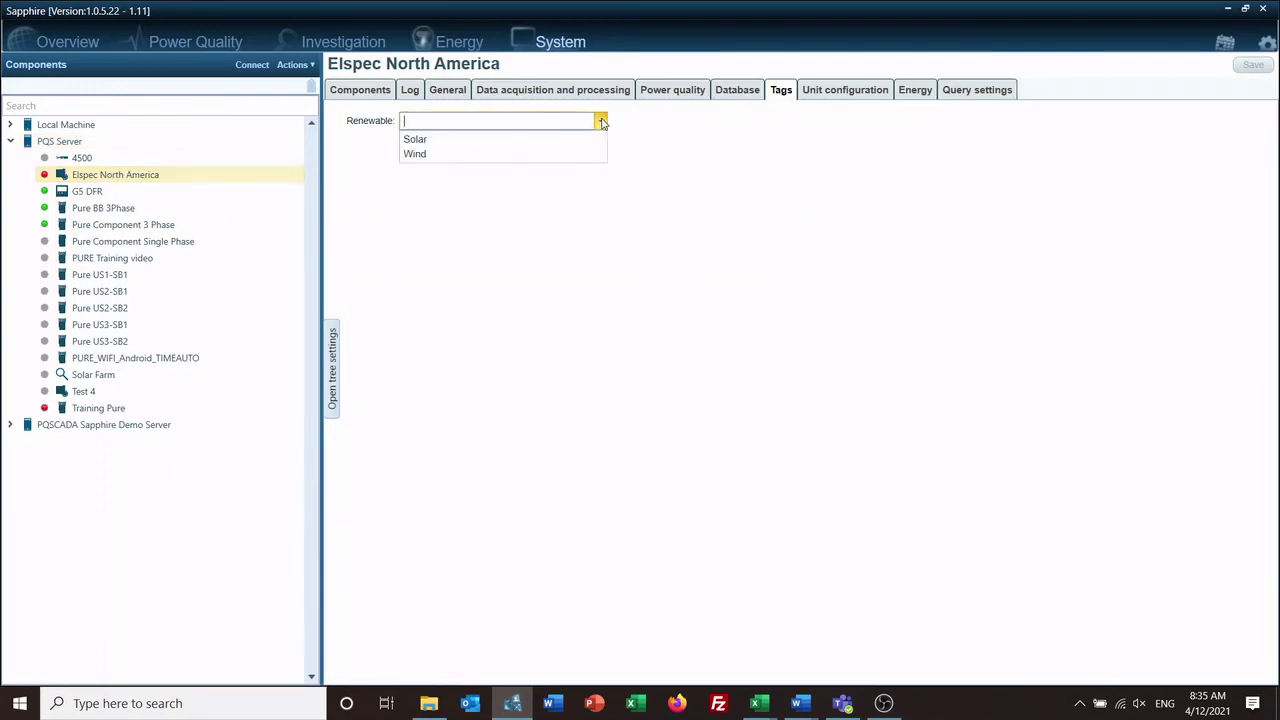
click(503, 141)
click(1253, 65)
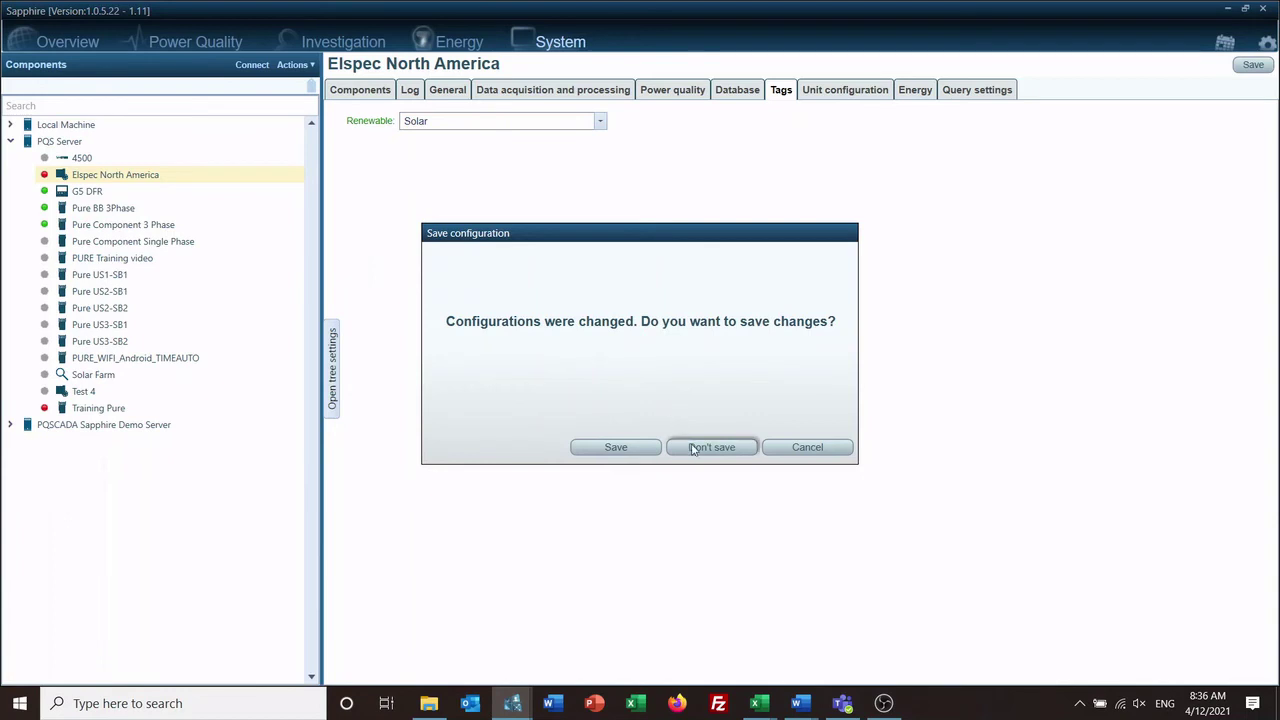
click(632, 449)
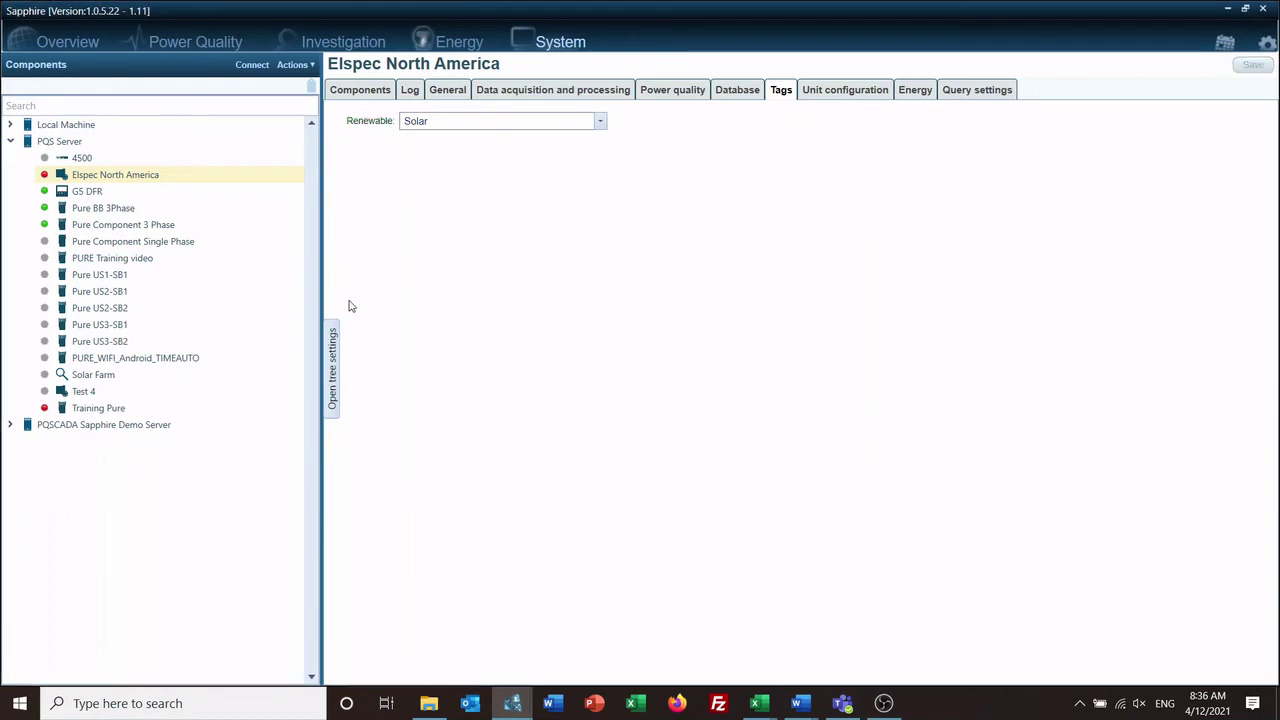
click(333, 352)
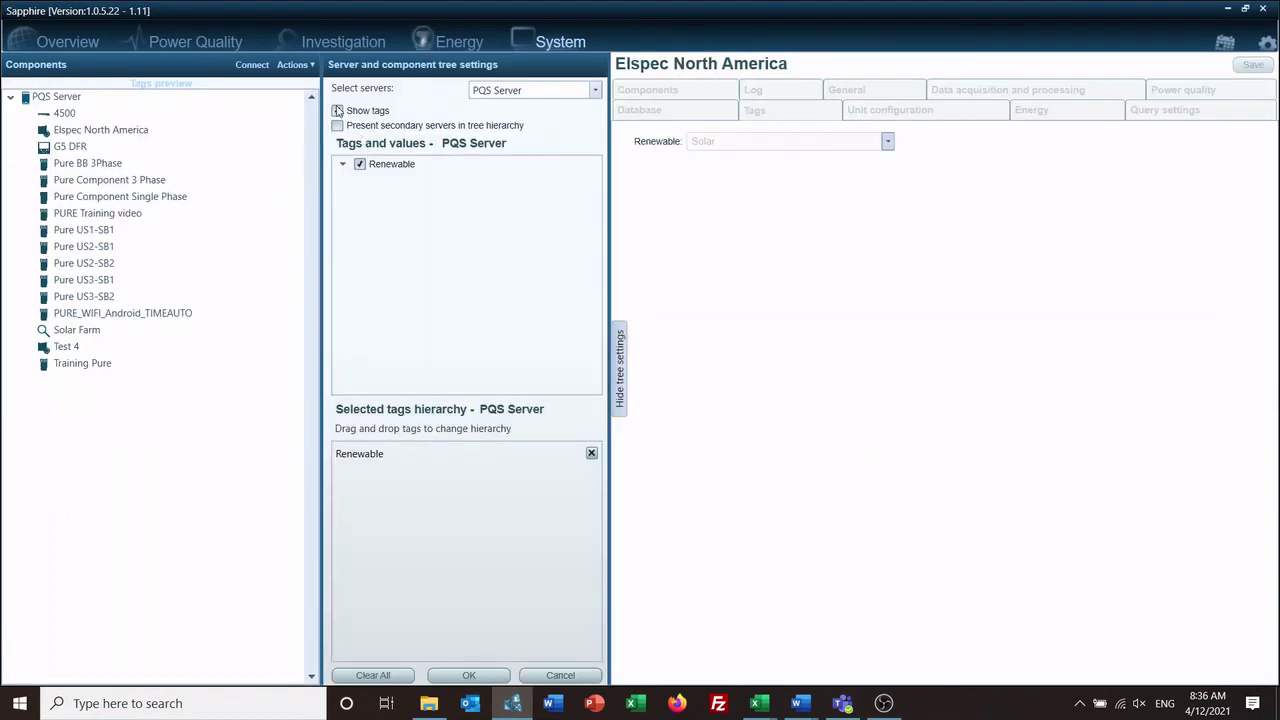
Enable Show tags and expand the Renewable: Solar group to list its meters
click(338, 110)
click(476, 677)
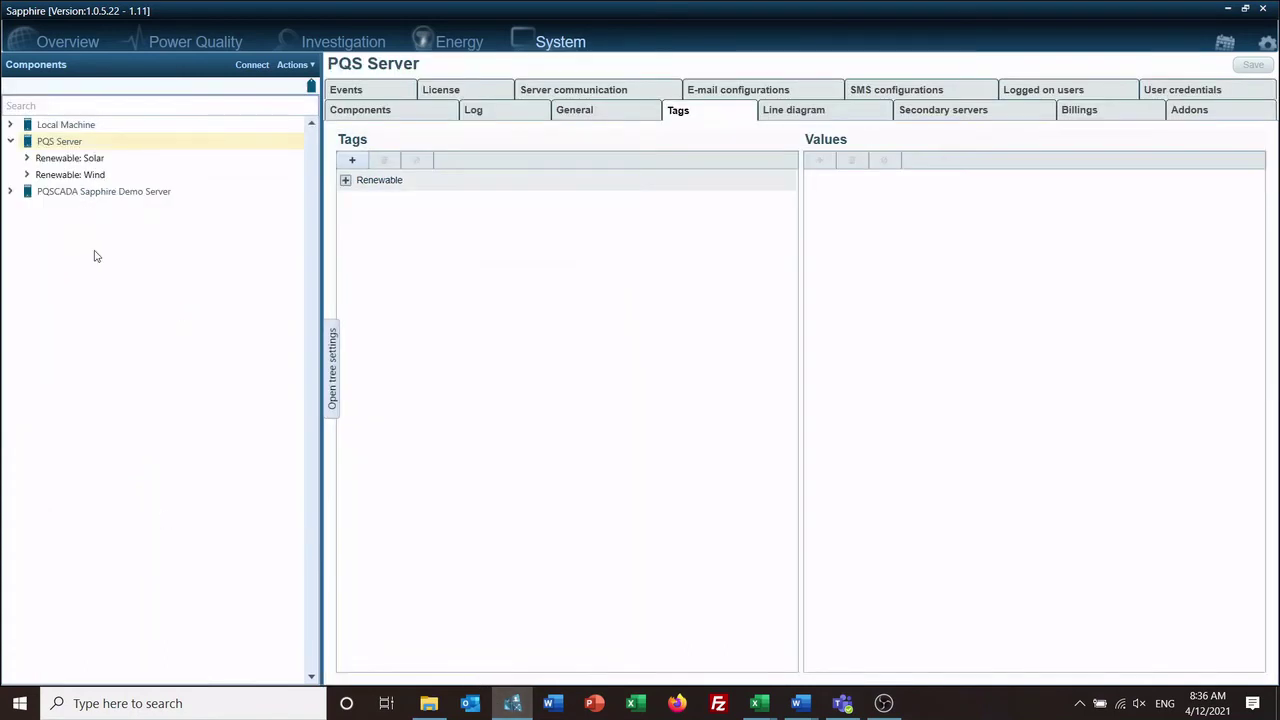
click(28, 158)
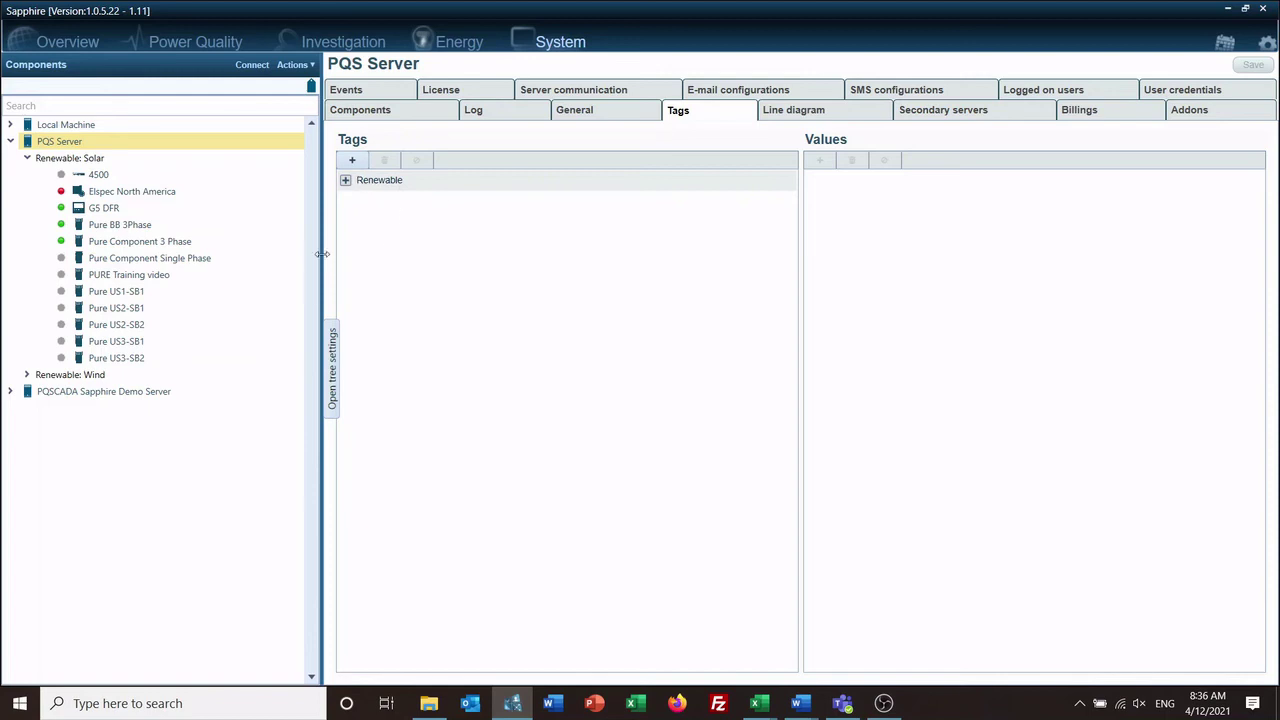
Flatten the component tree by turning off tags, then open the Actions menu
click(333, 346)
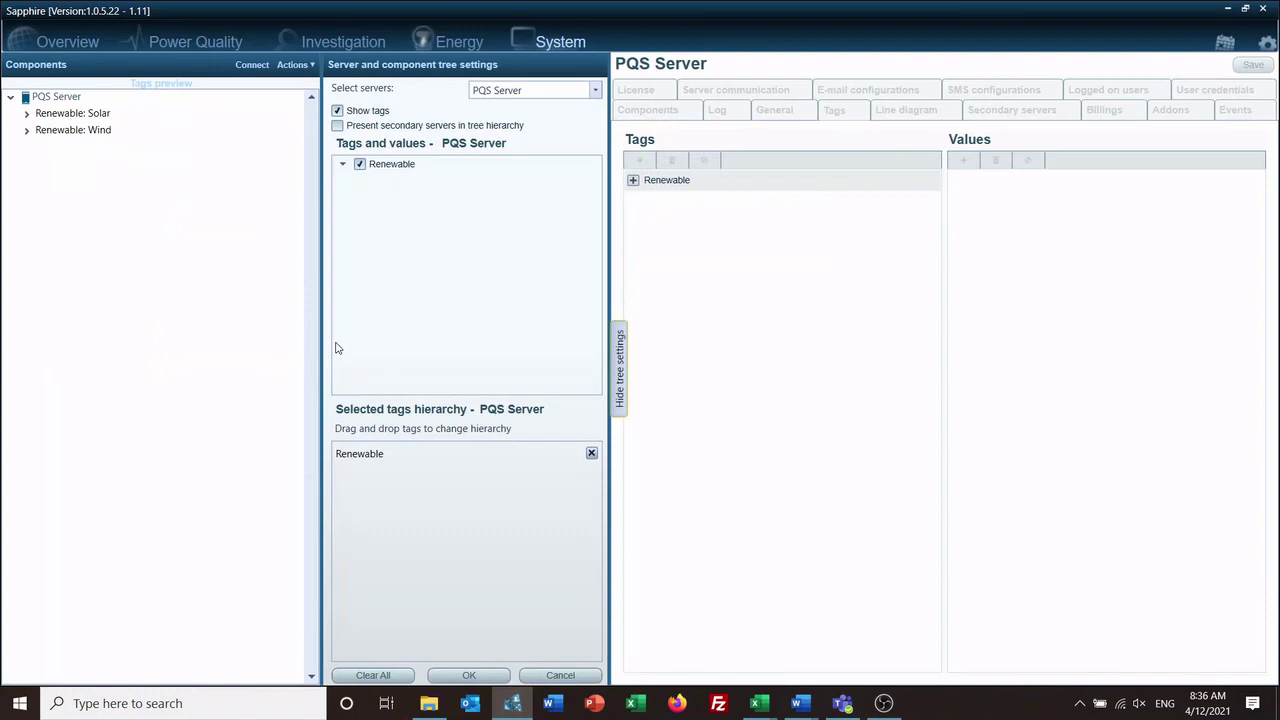
click(479, 680)
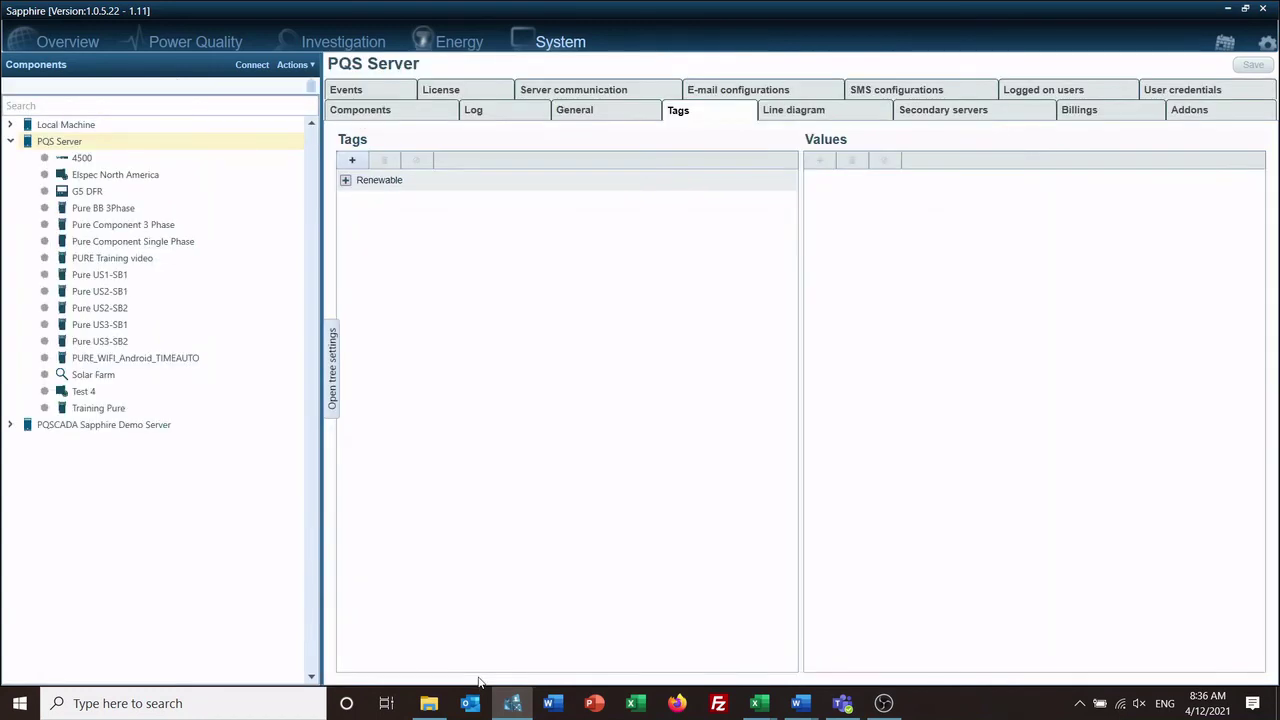
click(296, 65)
Start a BlackBox Portable G4 component with data acquisition disabled and the default database
click(309, 87)
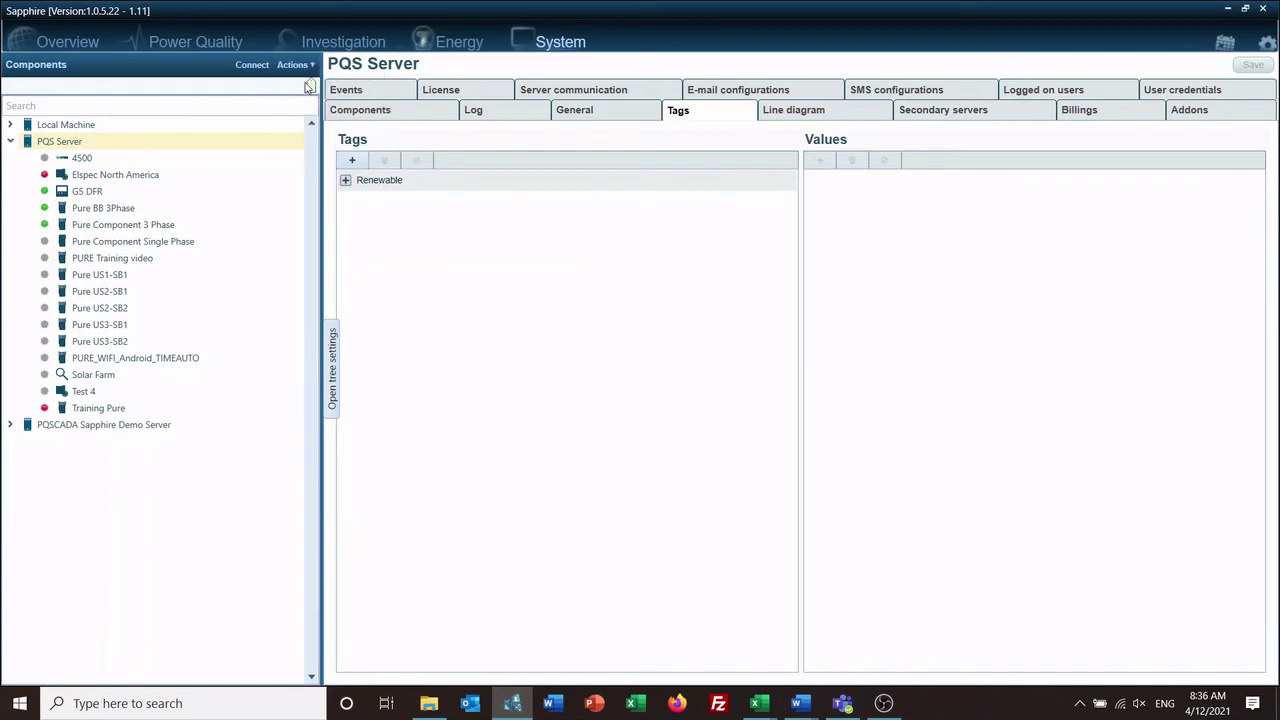
click(589, 141)
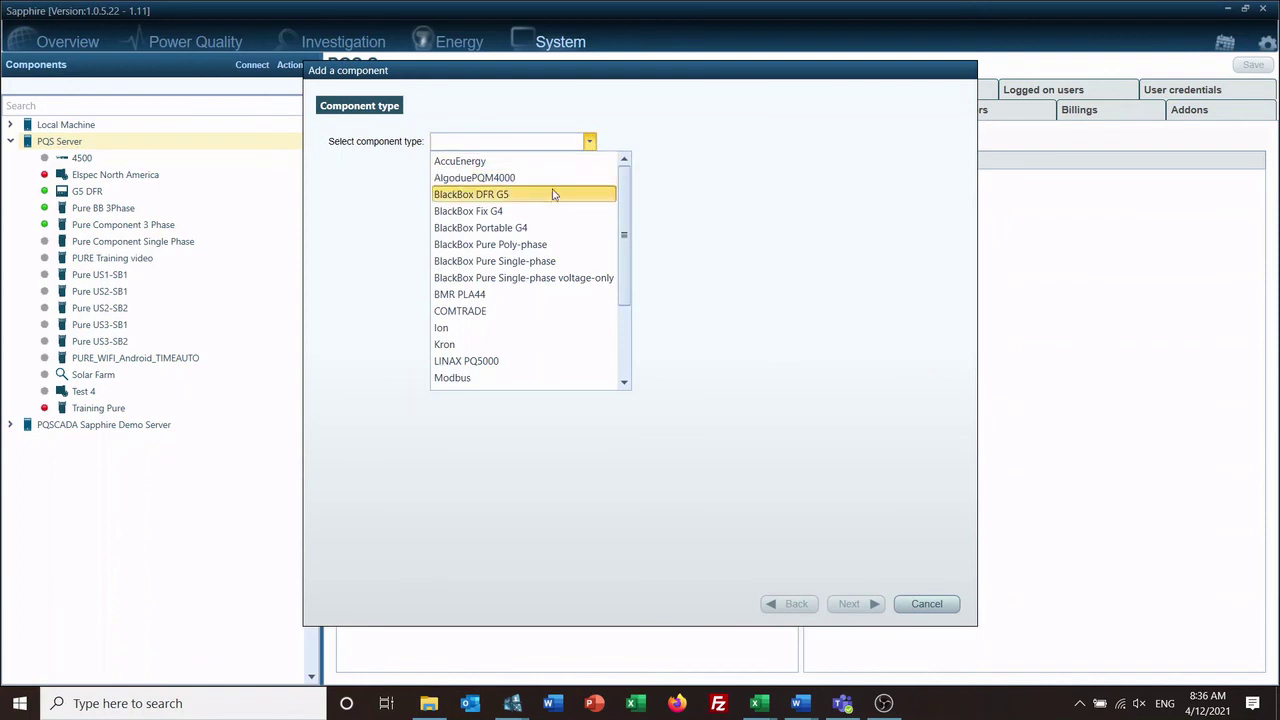
click(547, 232)
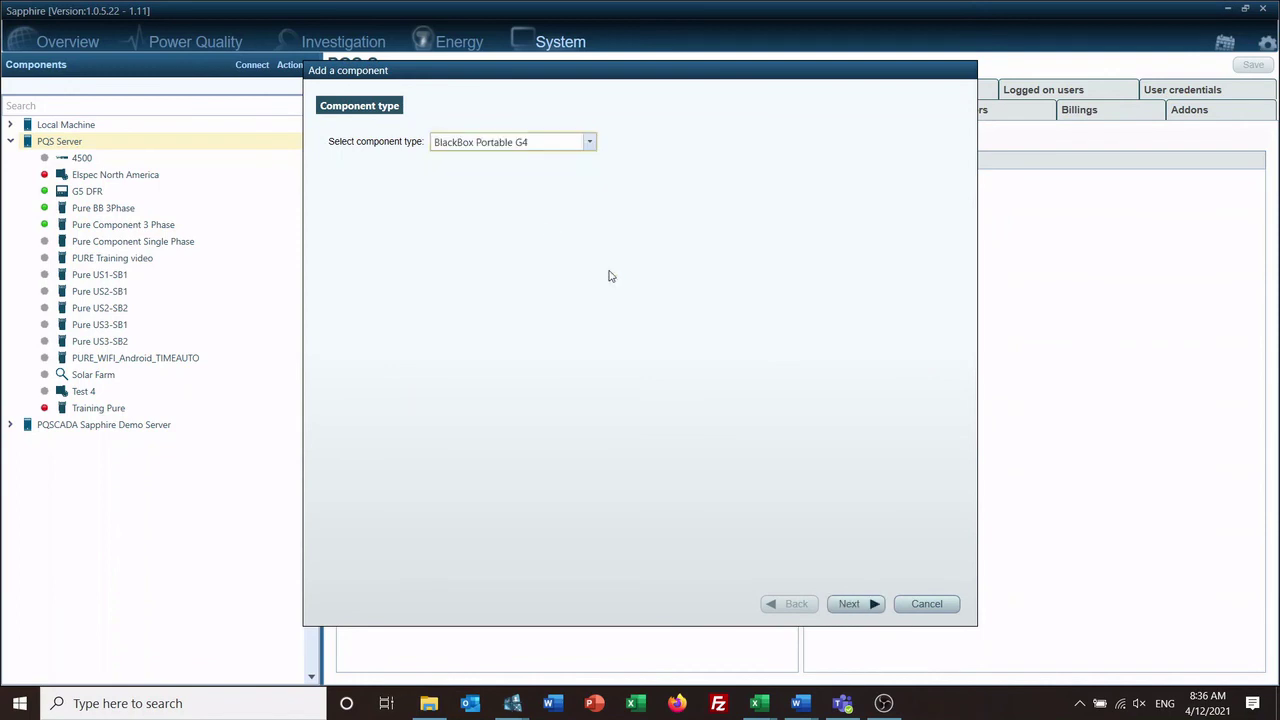
click(854, 604)
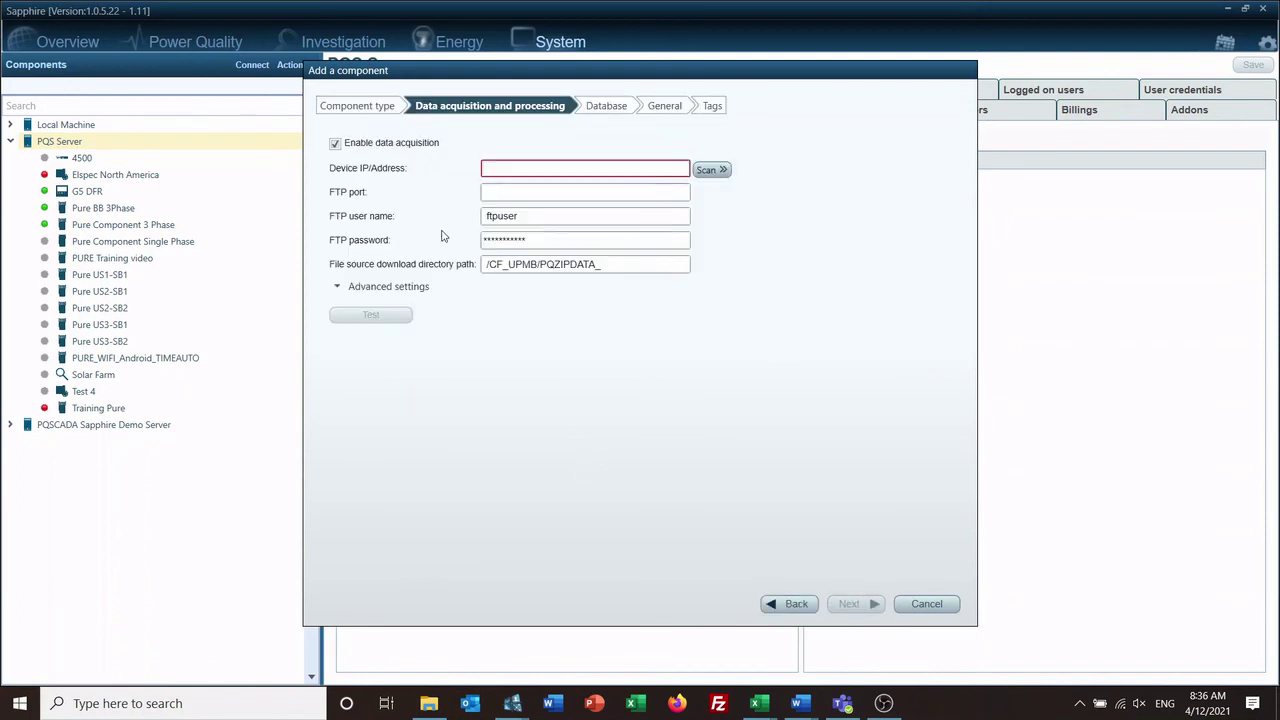
click(401, 143)
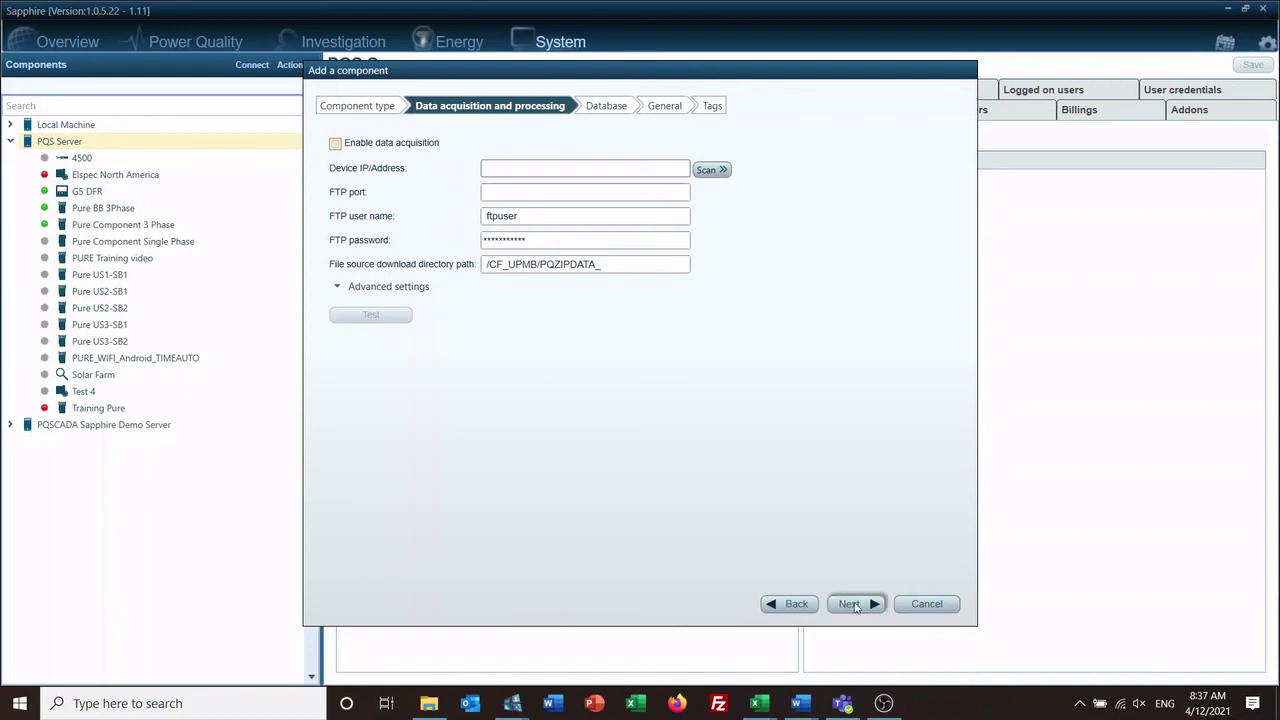
click(855, 604)
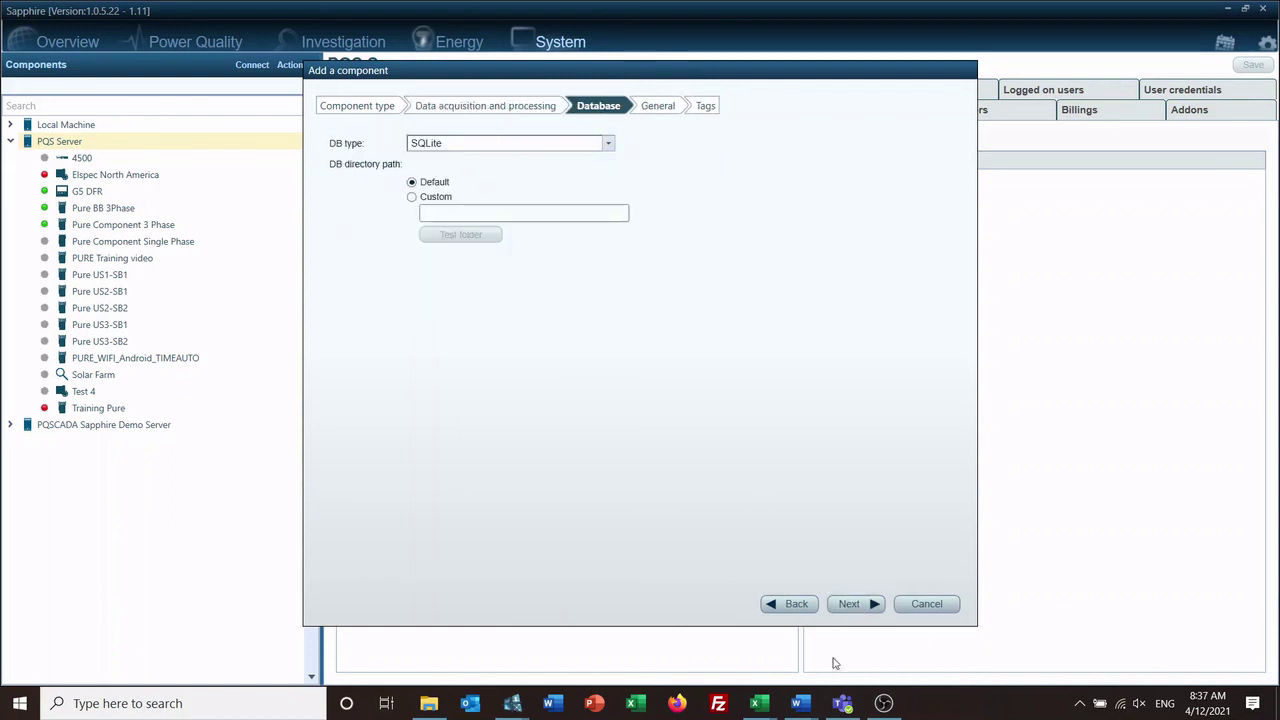
click(856, 605)
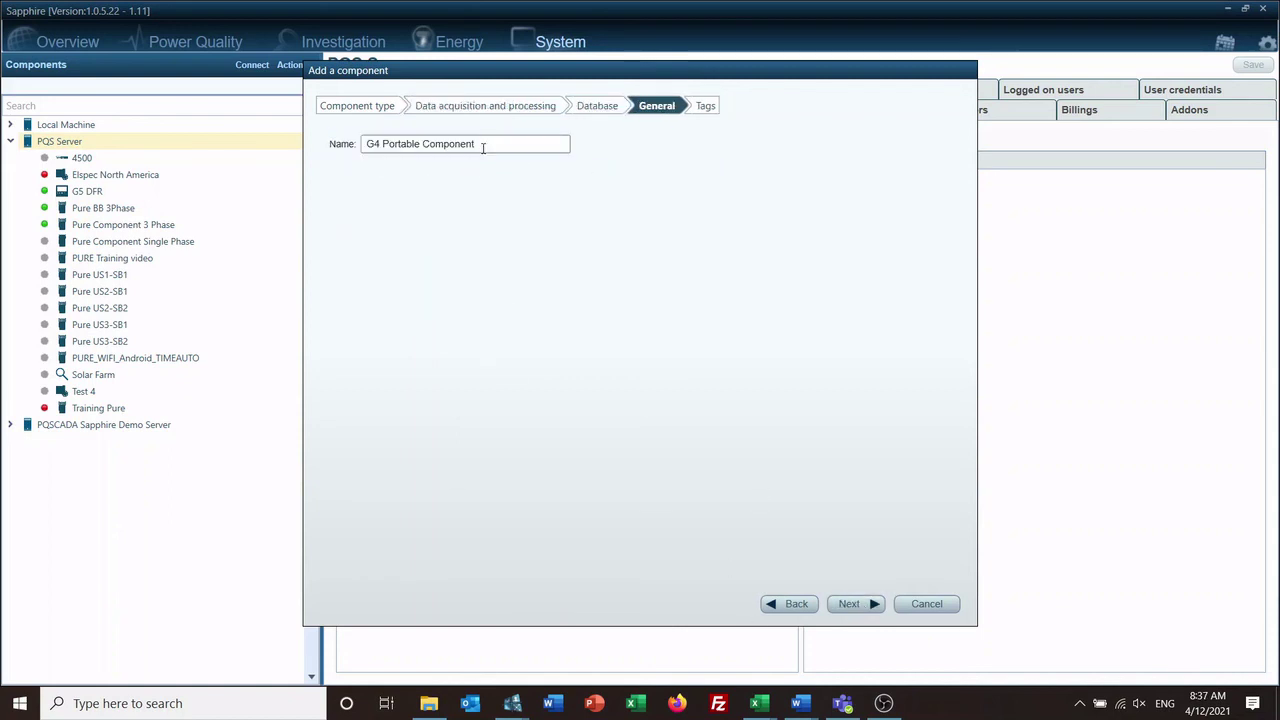
Name the component 'G$ Knoxville TN', set Renewable to Solar, and finish creating it
drag(483, 147, 325, 145)
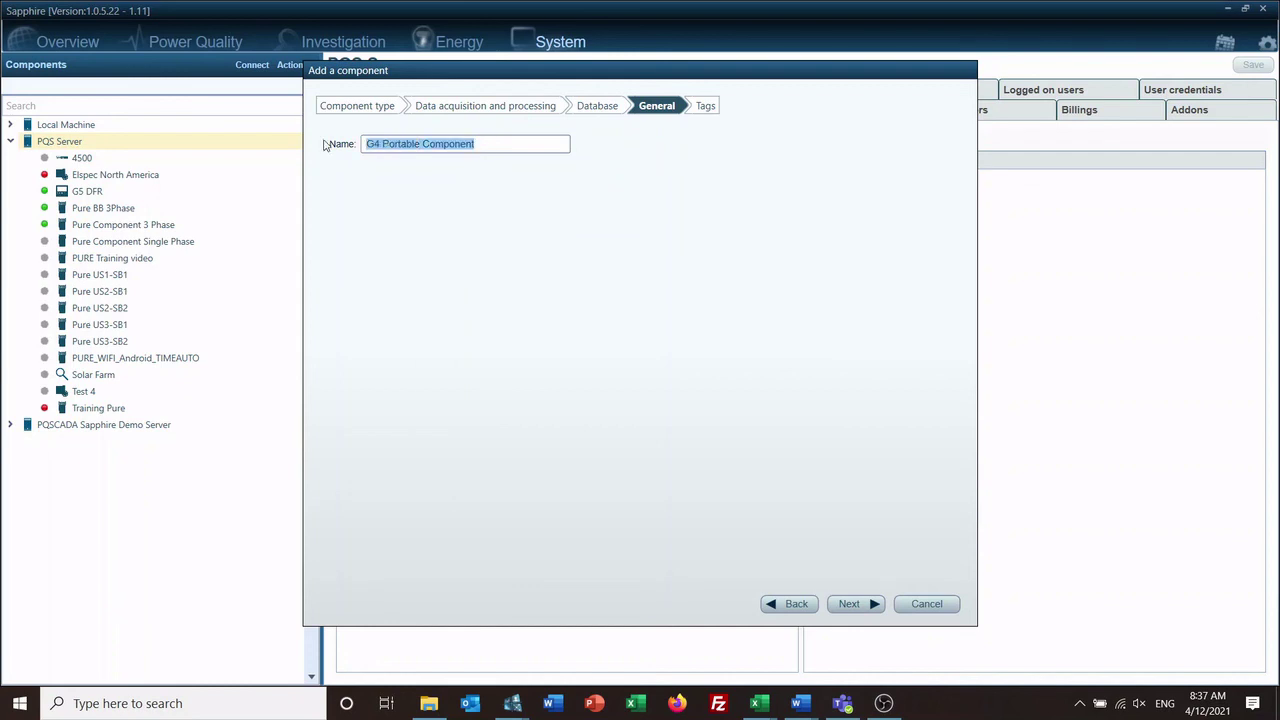
text(G$ Knoxvi)
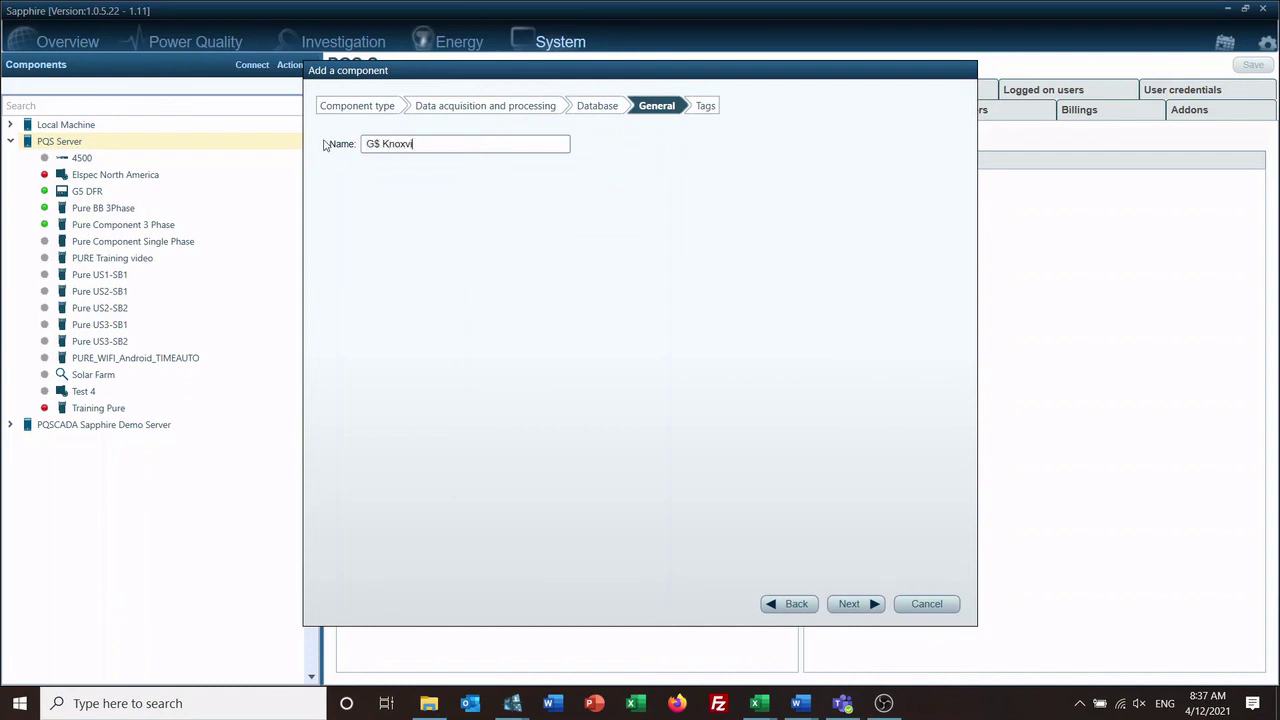
text(lle TN)
click(848, 604)
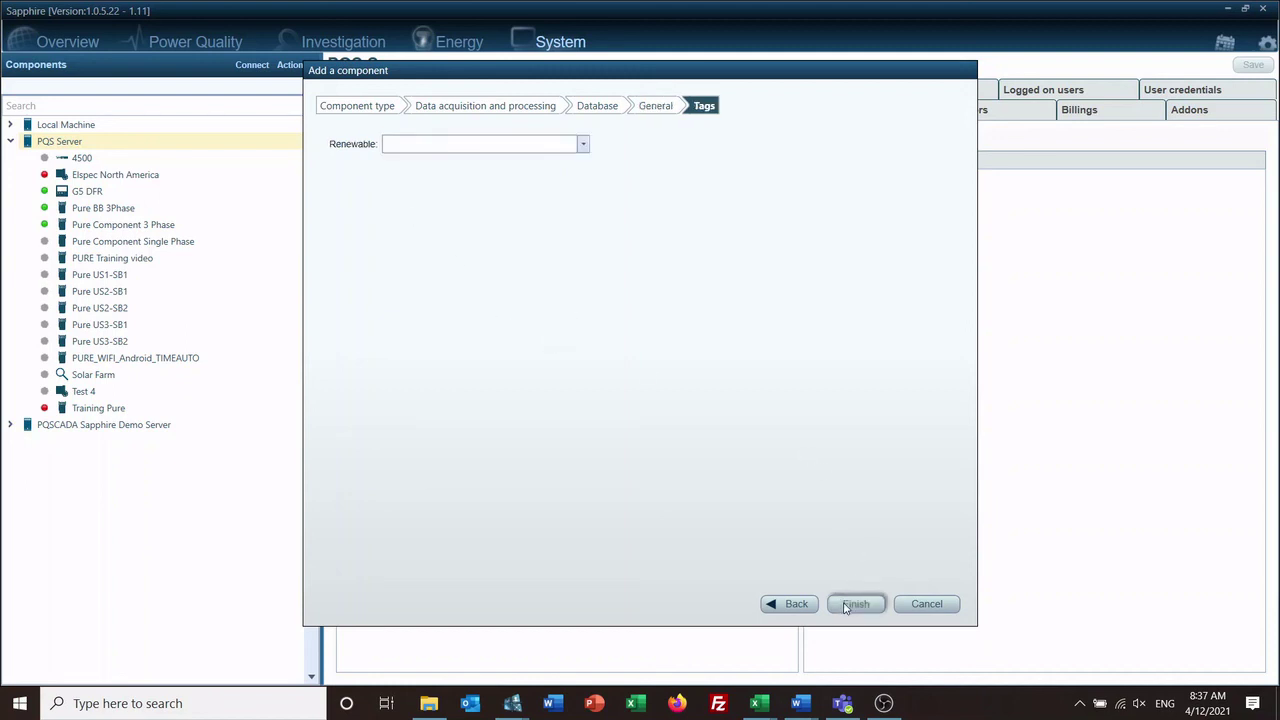
click(583, 144)
click(560, 166)
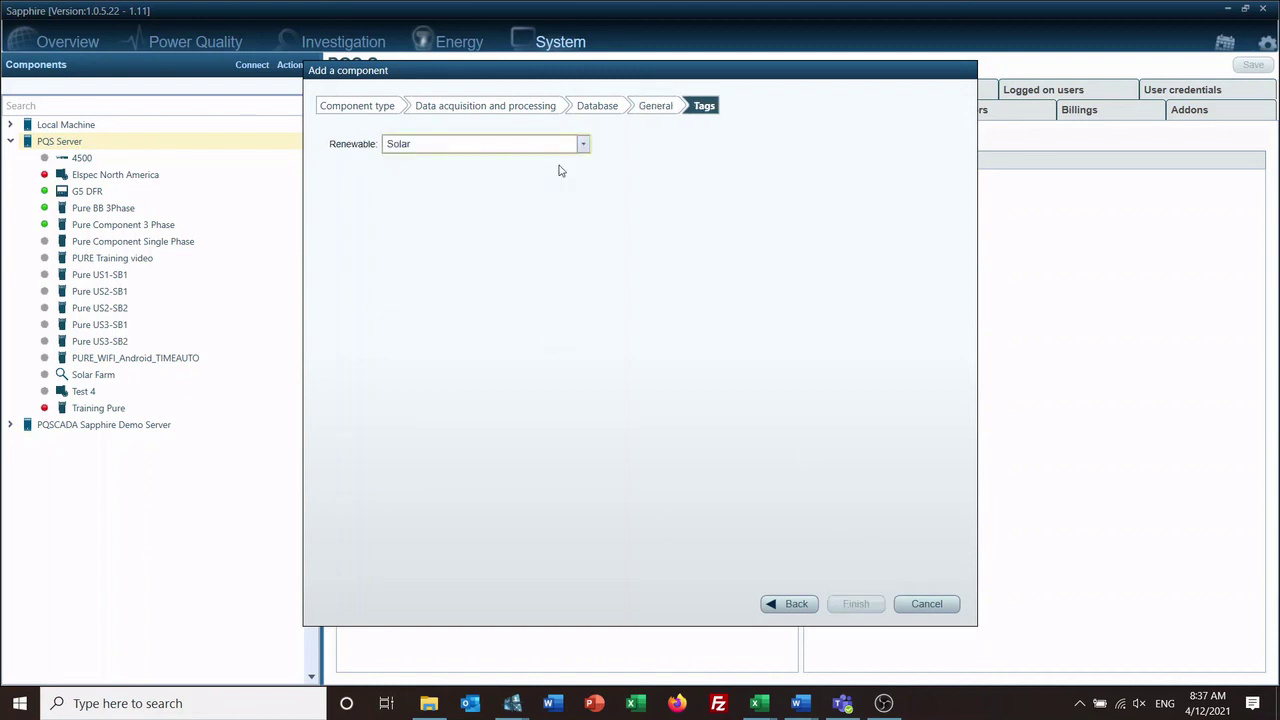
click(848, 605)
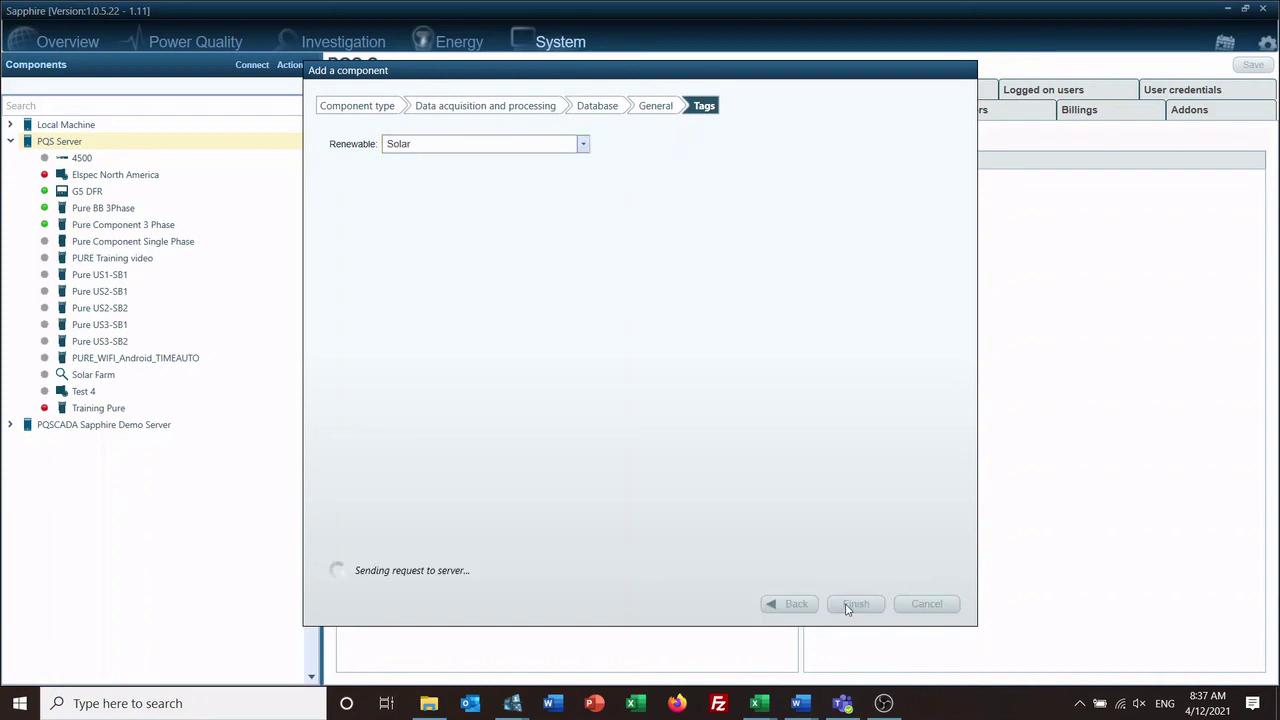
click(848, 605)
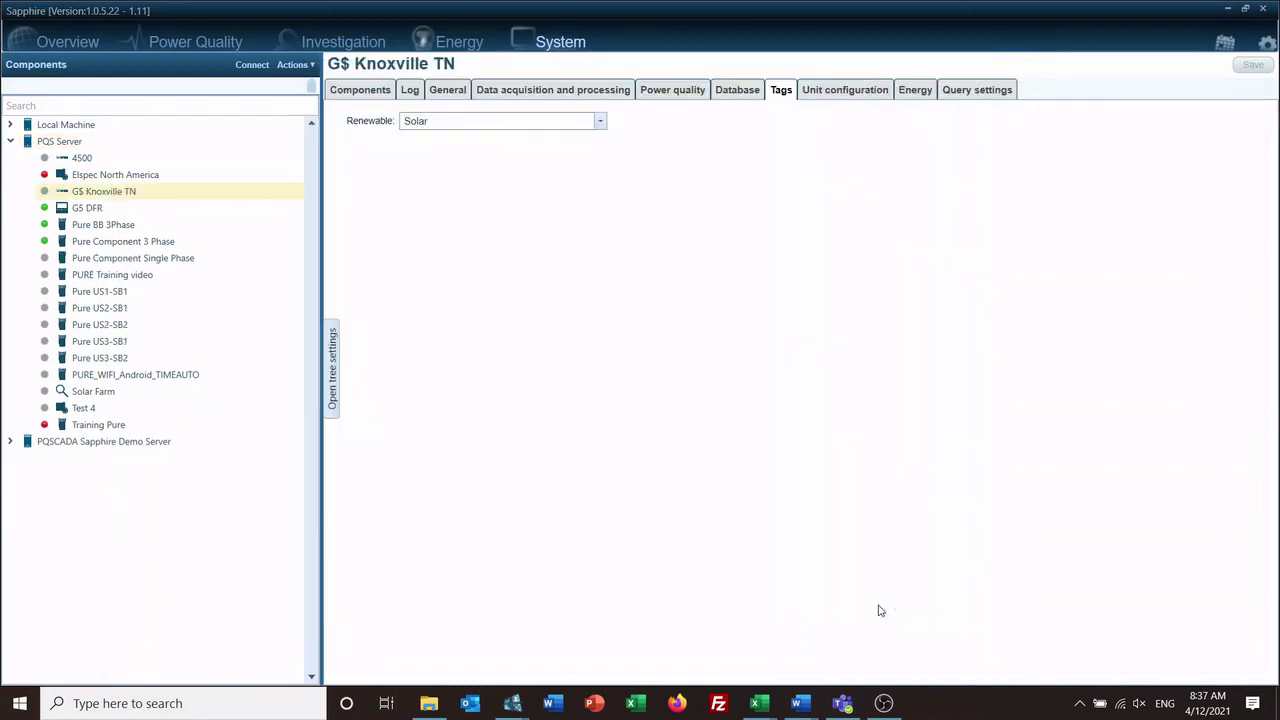
Regroup the tree by tags and expand Renewable: Solar to show G$ Knoxville TN
click(334, 343)
click(338, 111)
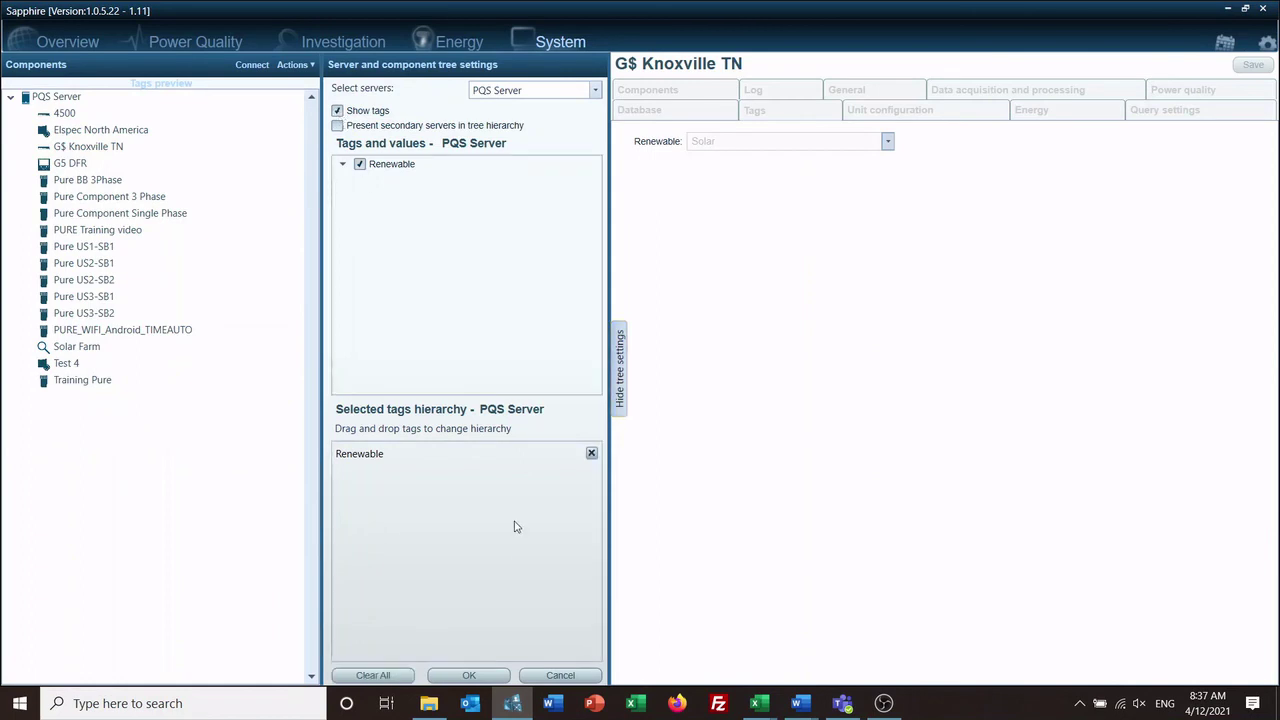
click(468, 675)
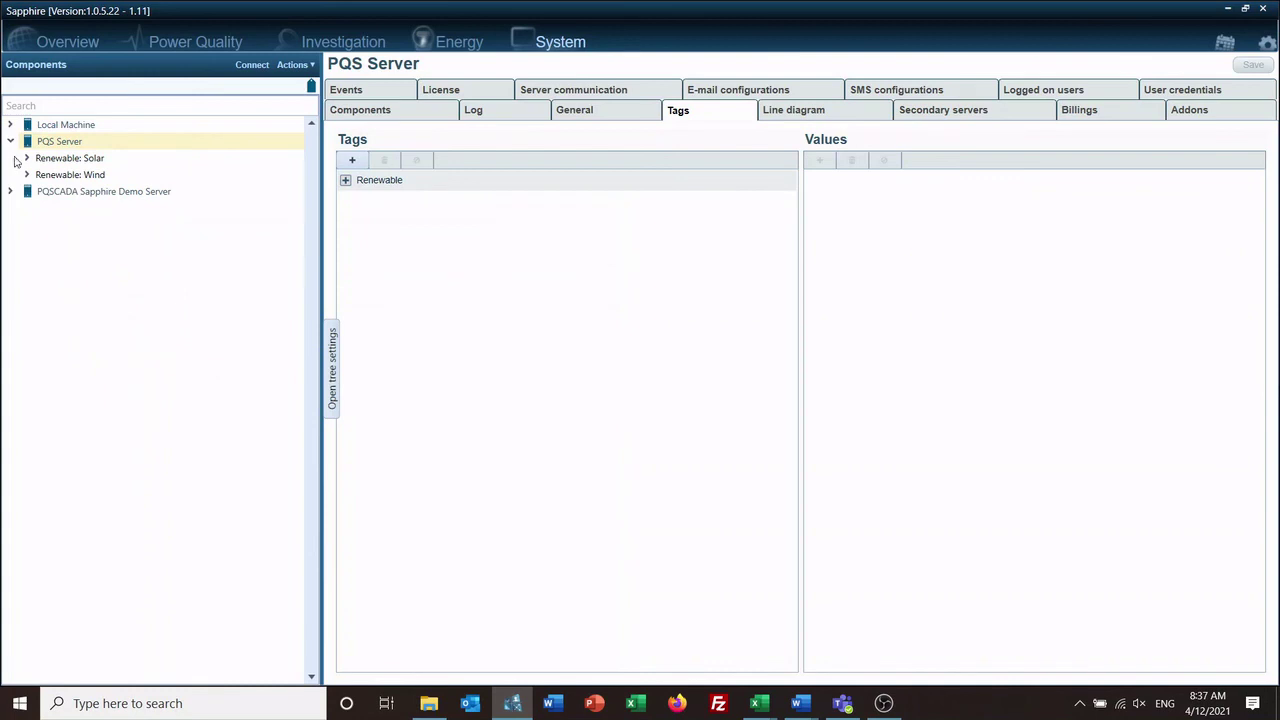
click(27, 158)
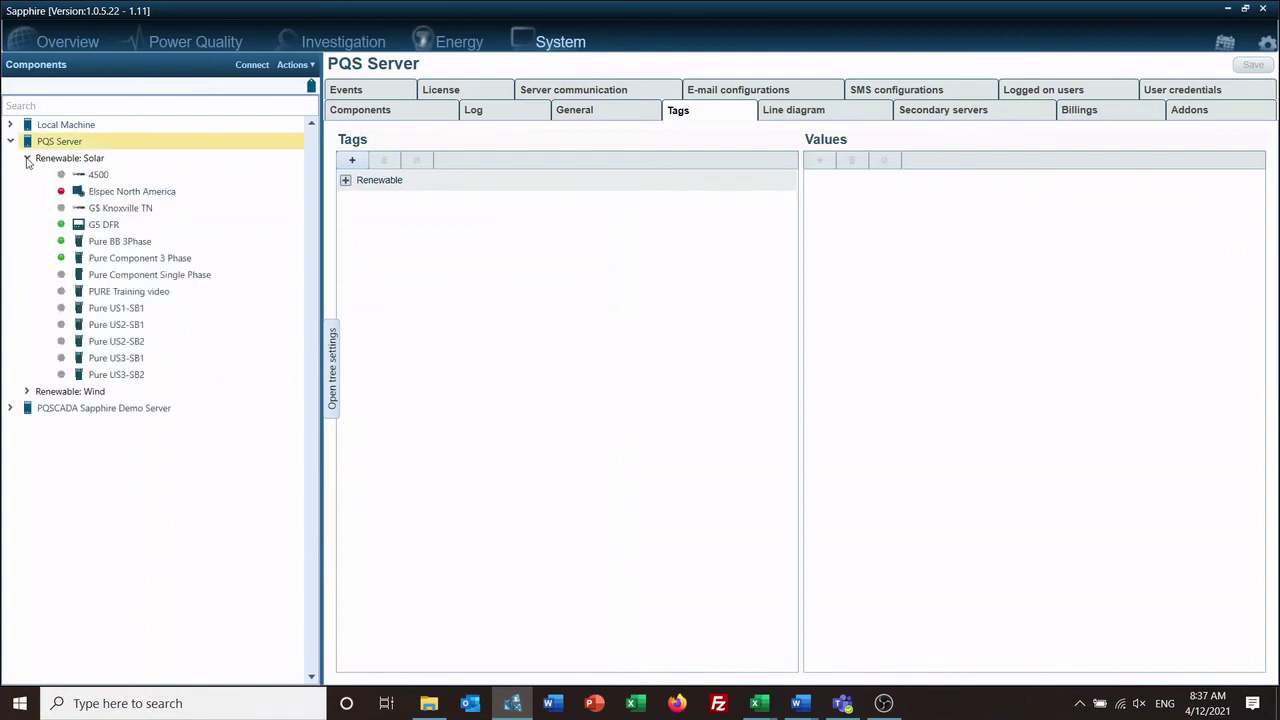